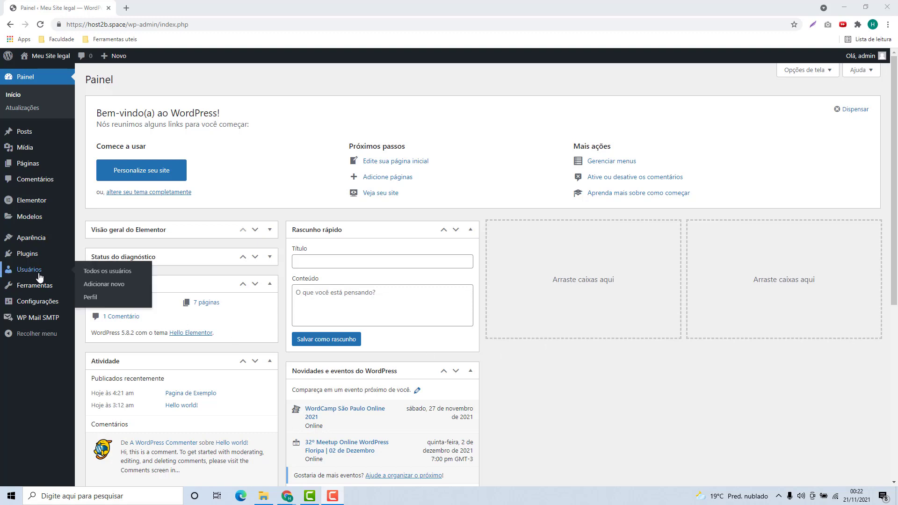
# Step: Search the plugin directory for WPForms, then install and activate Contact Form by WPForms
pyautogui.click(24, 257)
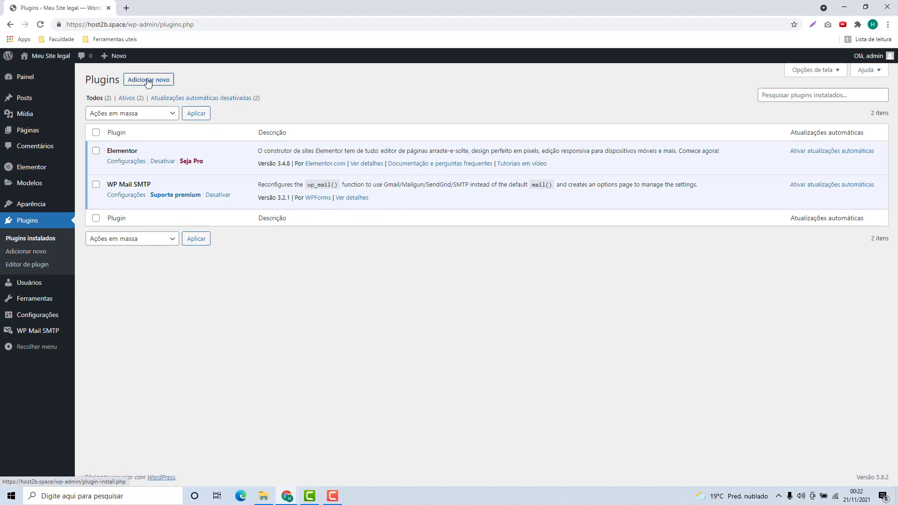
pyautogui.click(148, 80)
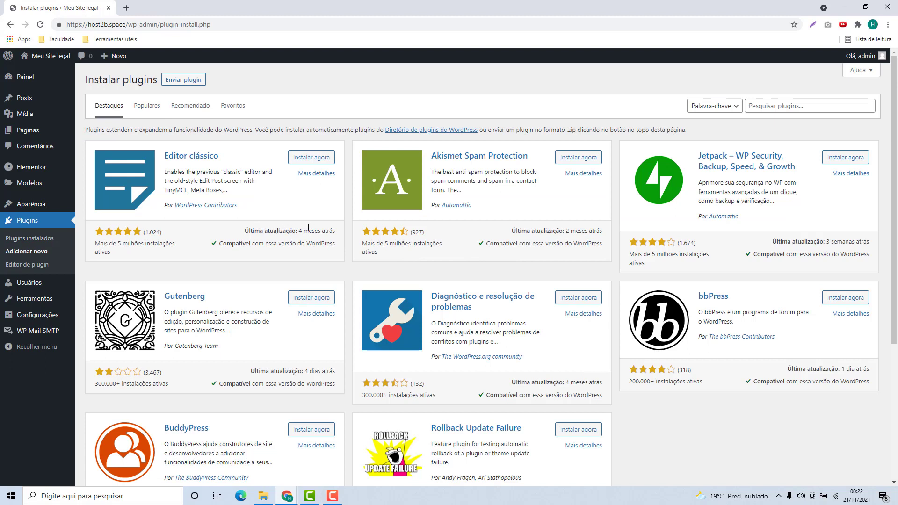
pyautogui.click(760, 107)
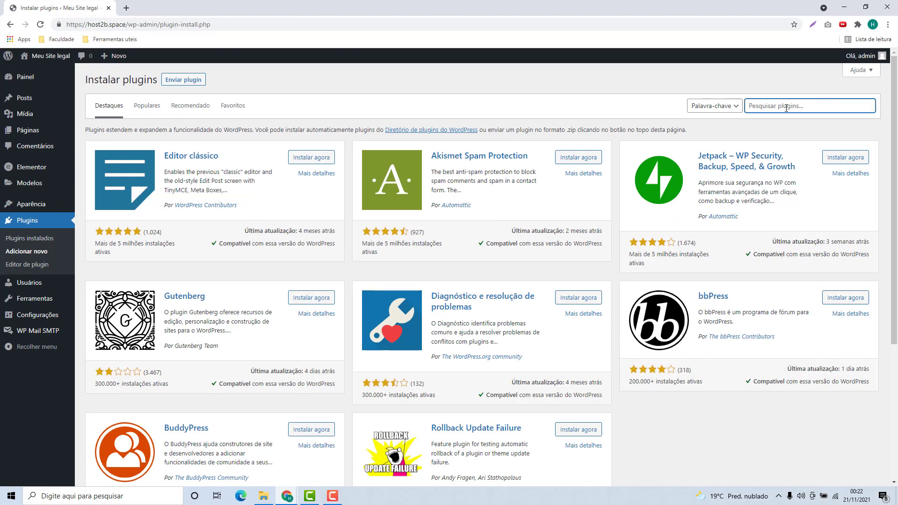
pyautogui.write('WPForms')
pyautogui.press('Return')
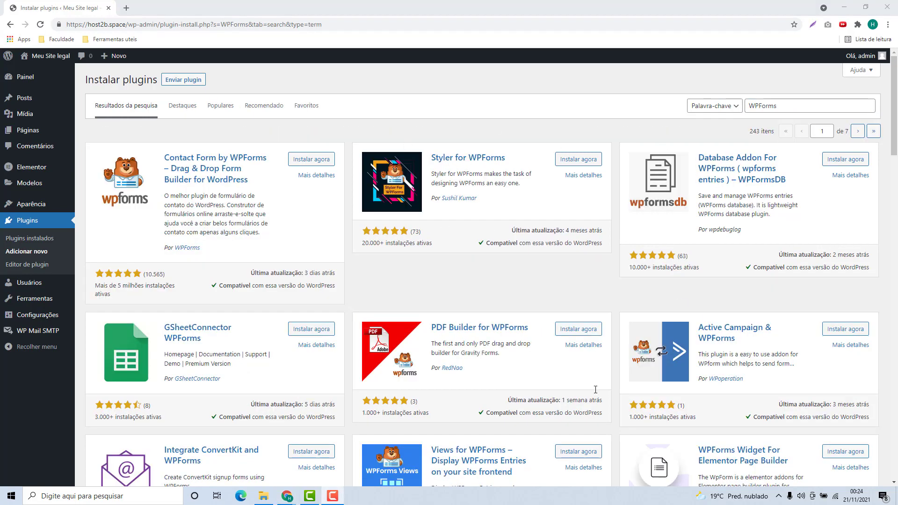
pyautogui.scroll(-2, 474, 333)
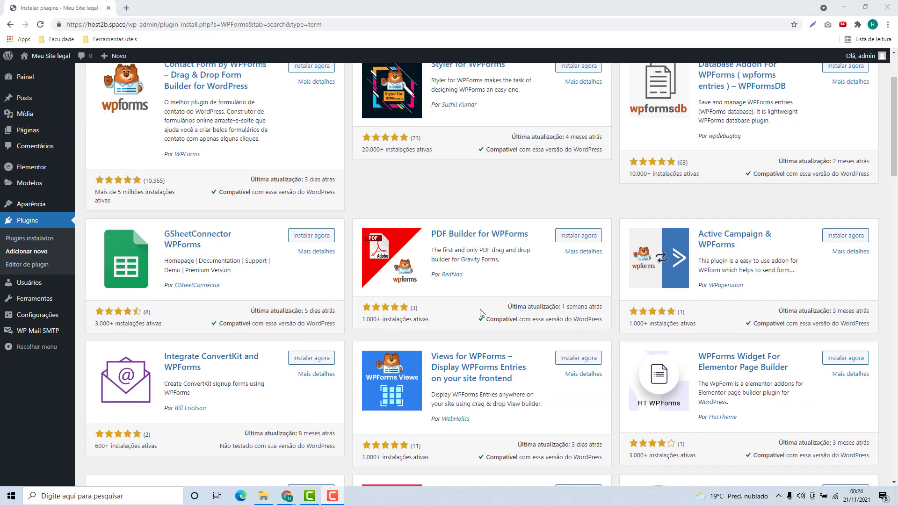
pyautogui.scroll(3, 482, 313)
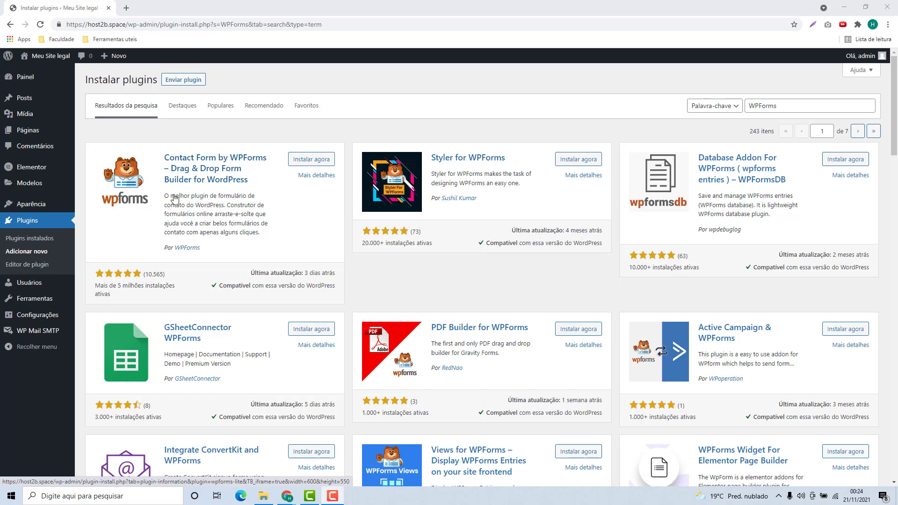
pyautogui.click(311, 165)
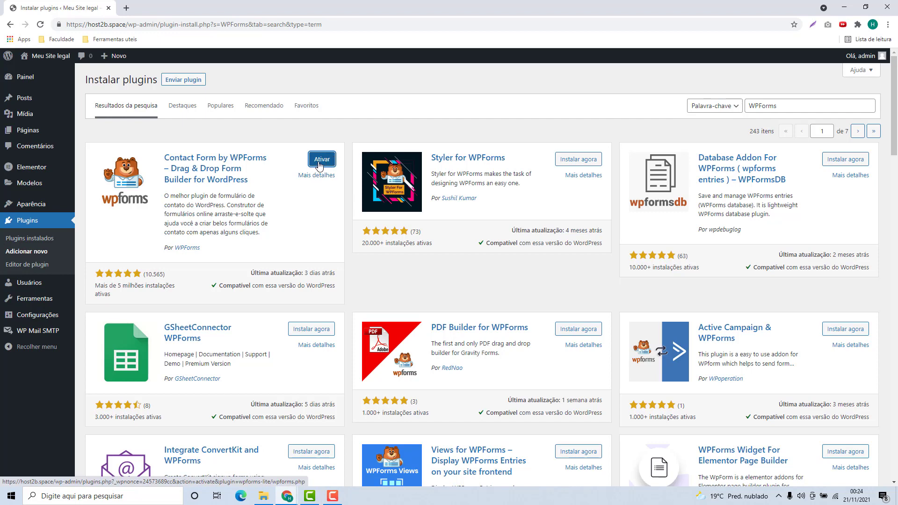
pyautogui.click(320, 166)
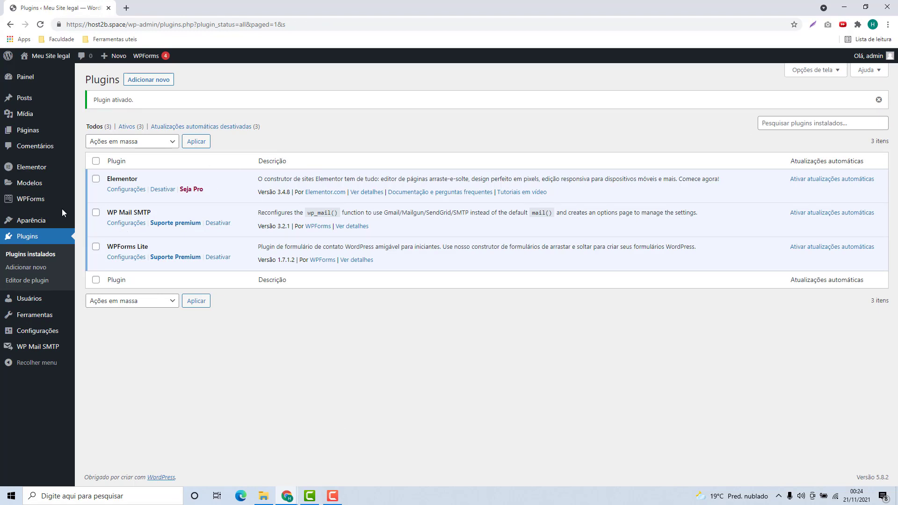
# Step: Add a new form from the WPForms menu and place the cursor in its name field
pyautogui.moveTo(28, 202)
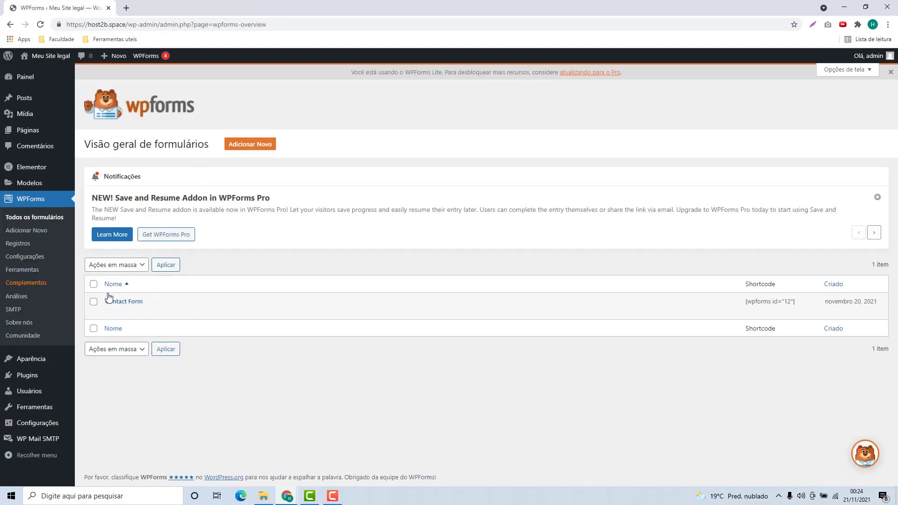
pyautogui.moveTo(121, 302)
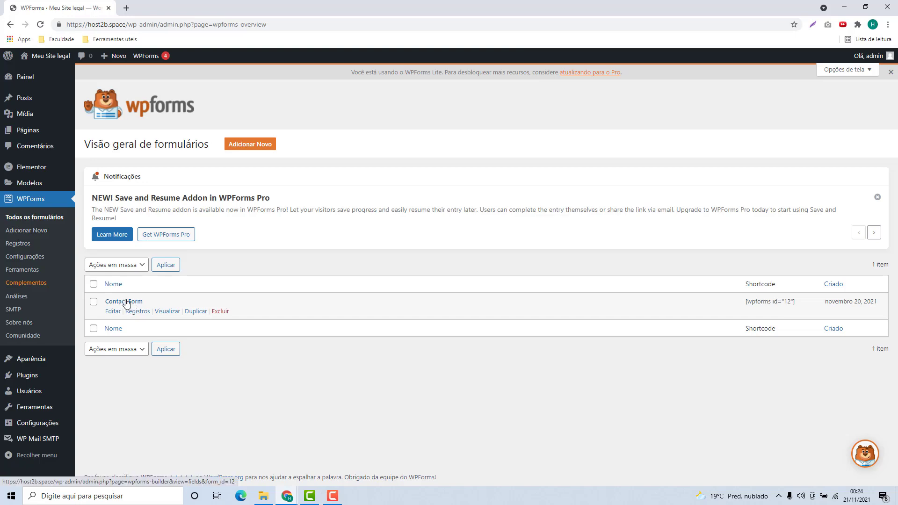
pyautogui.click(246, 145)
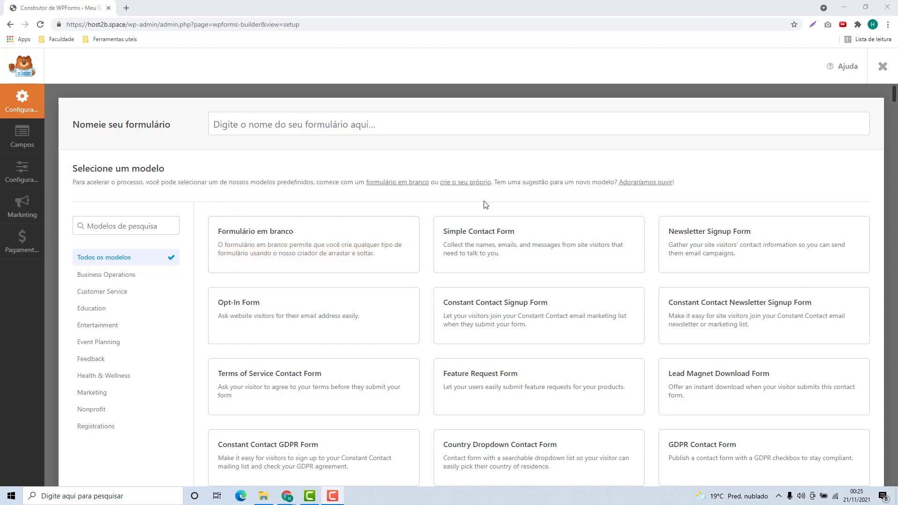
pyautogui.moveTo(444, 241)
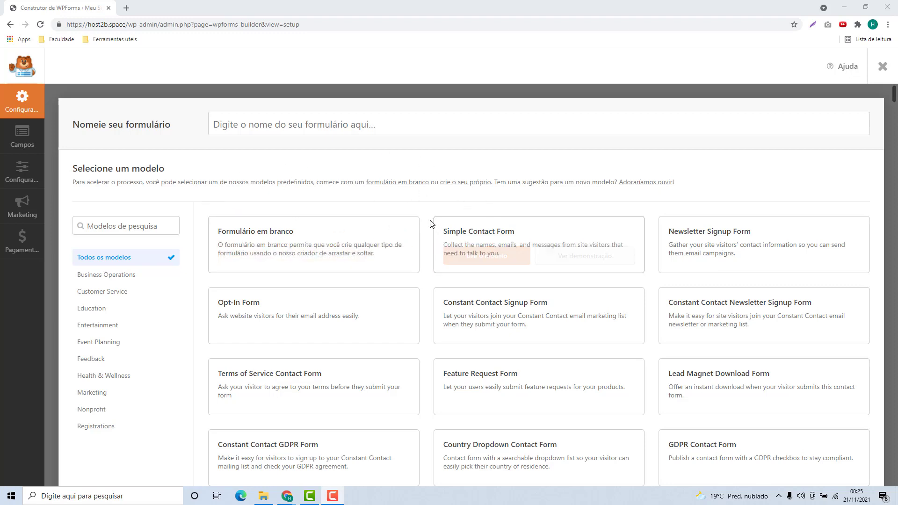
pyautogui.click(268, 125)
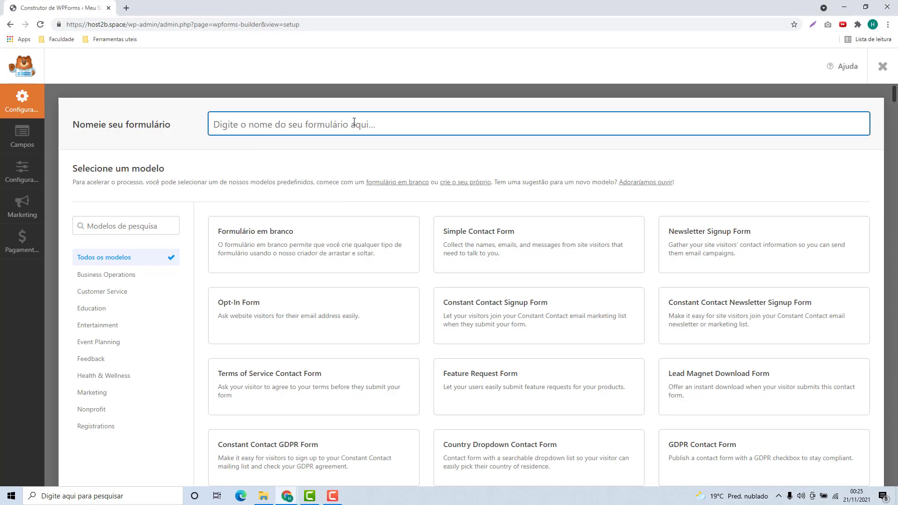
# Step: Name the form 'Contato com o Host2b' and browse the templates down to Formulário em branco
pyautogui.write('Contato com o Host2b')
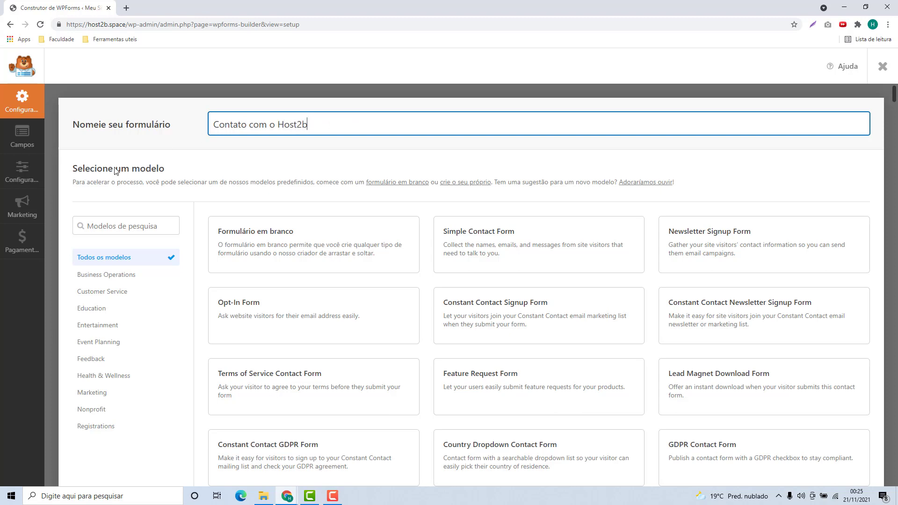
pyautogui.scroll(-7, 431, 249)
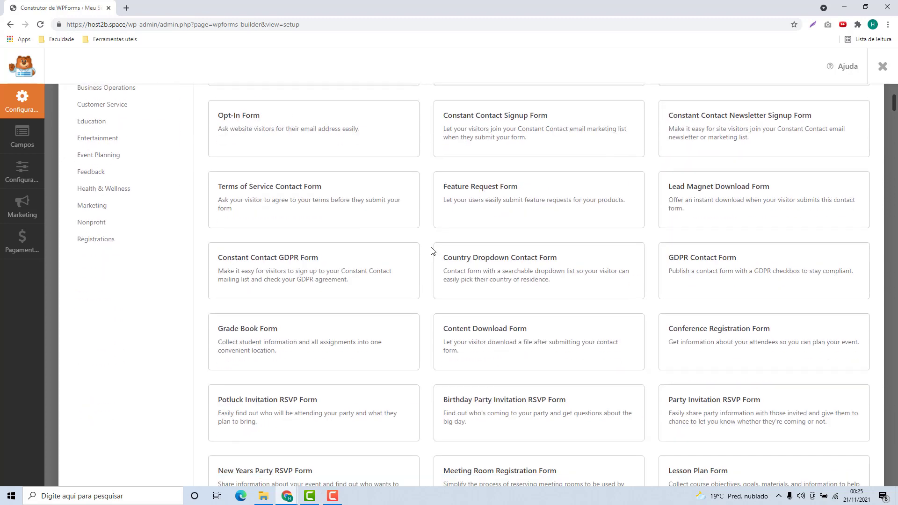
pyautogui.scroll(-1, 431, 249)
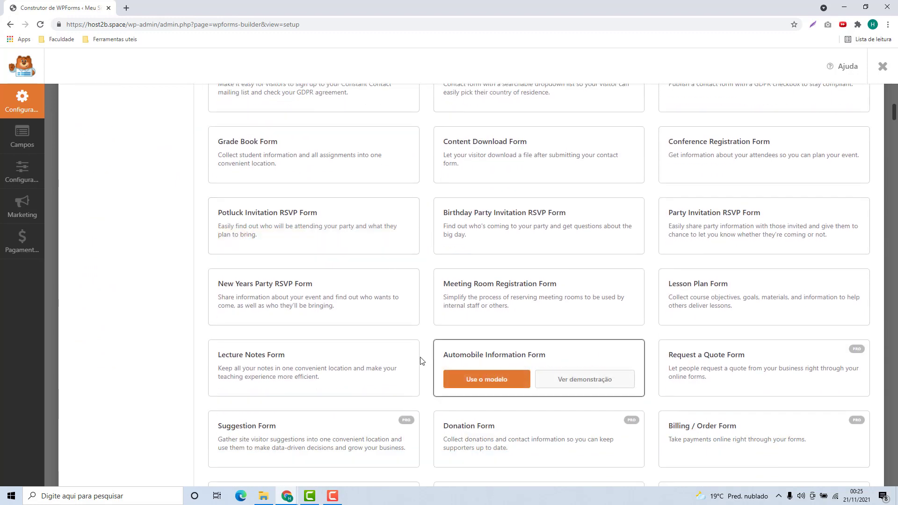
pyautogui.scroll(-2, 421, 361)
pyautogui.scroll(-1, 431, 308)
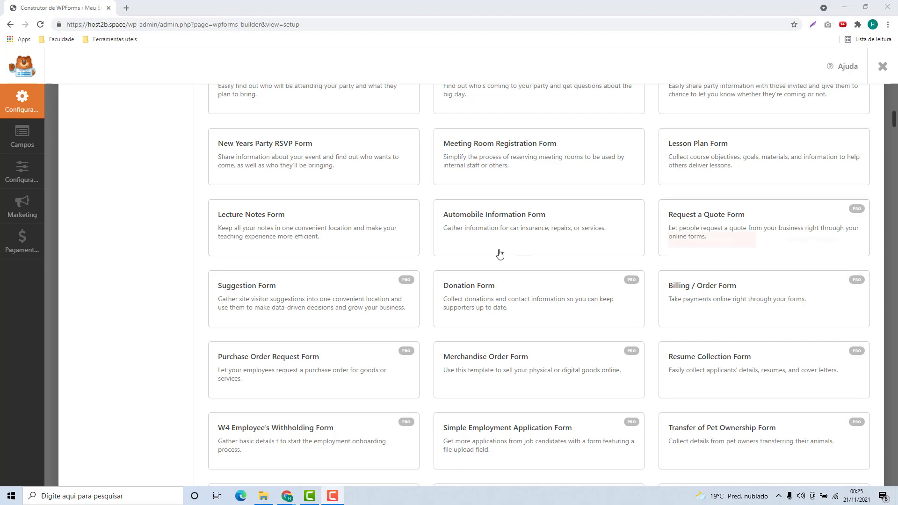
pyautogui.scroll(-5, 674, 265)
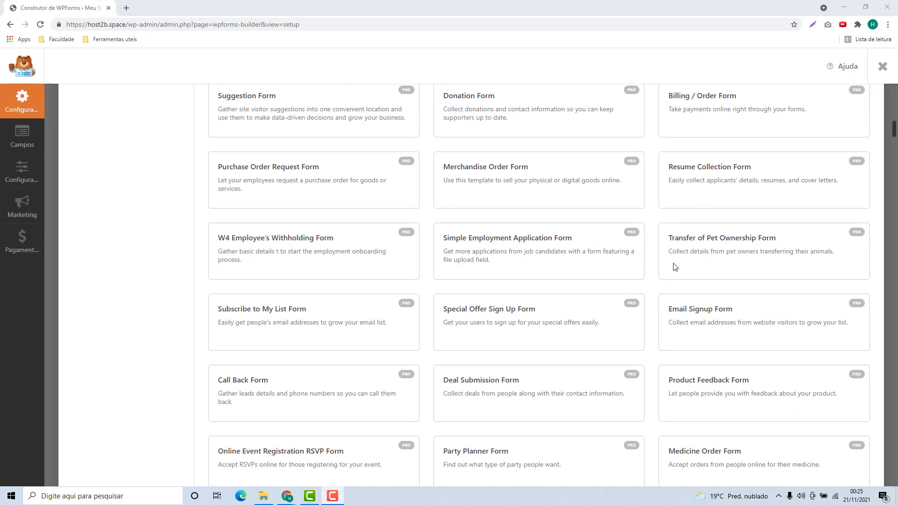
pyautogui.scroll(-15, 654, 265)
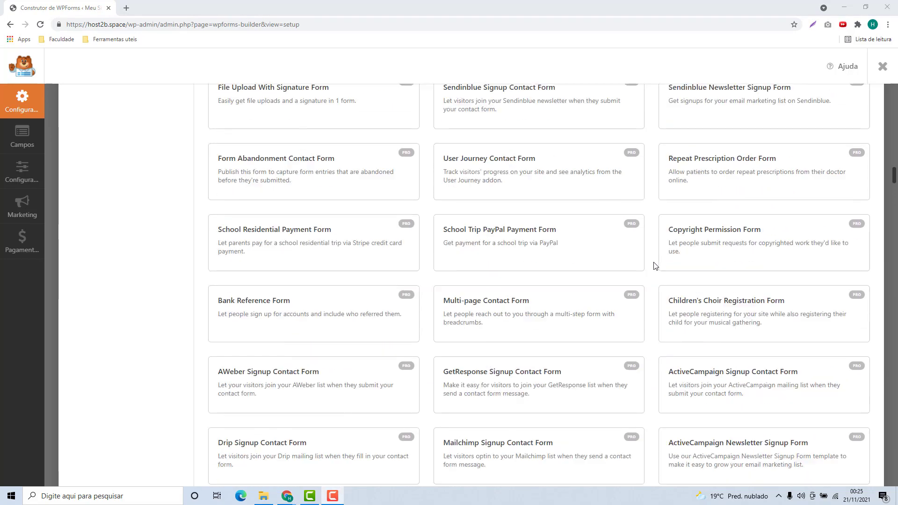
pyautogui.scroll(15, 653, 267)
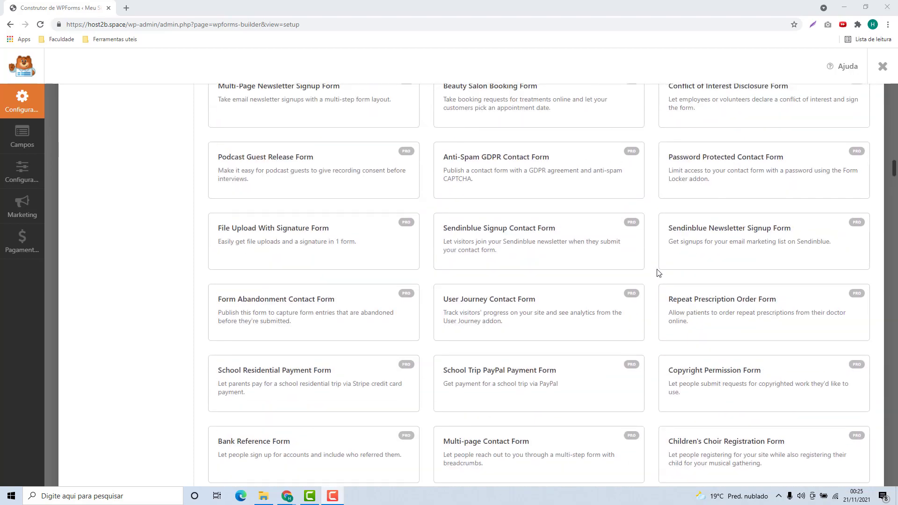
pyautogui.scroll(15, 653, 280)
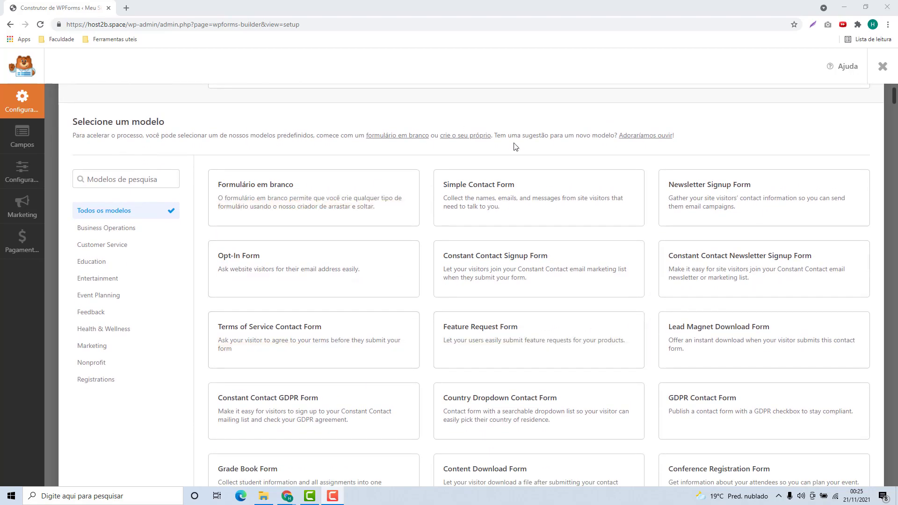
pyautogui.moveTo(465, 196)
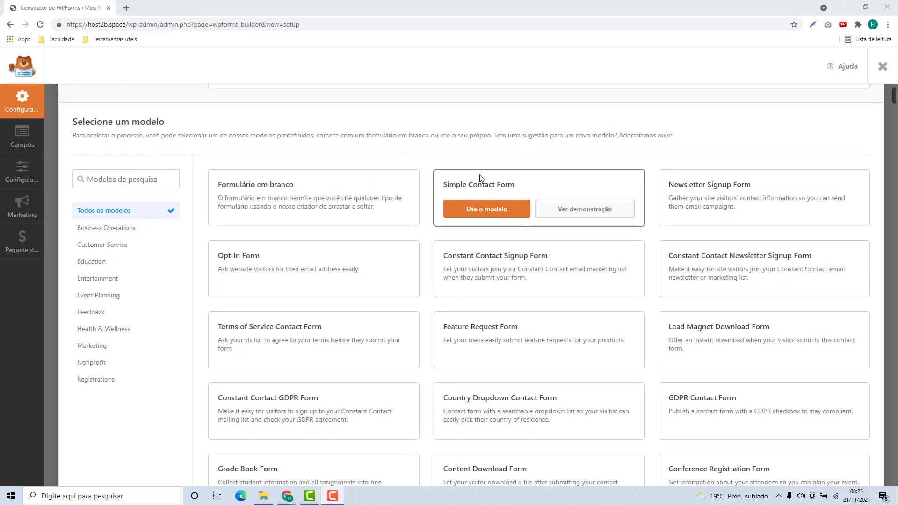
pyautogui.moveTo(703, 199)
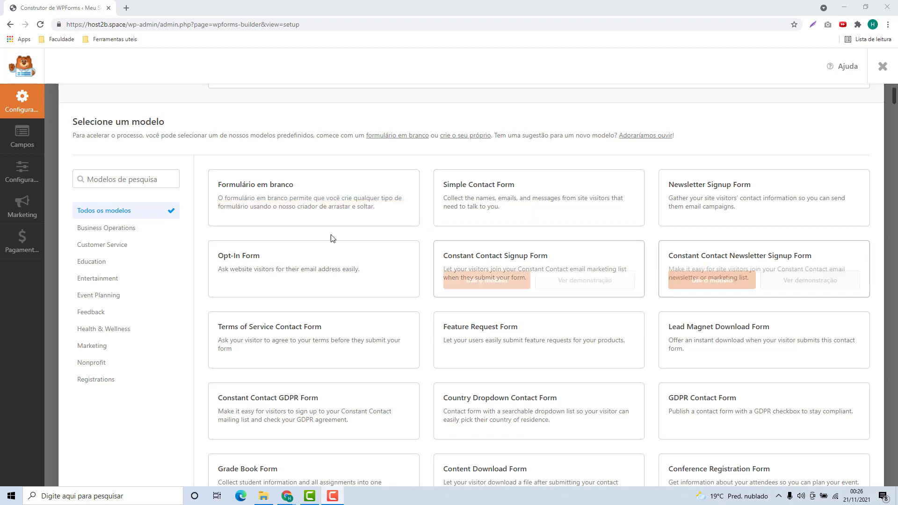
pyautogui.moveTo(243, 191)
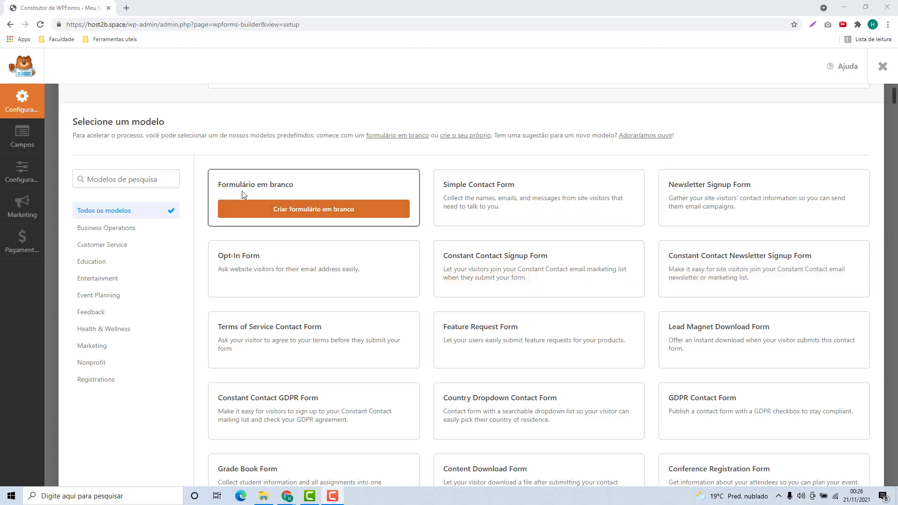
# Step: Start a blank form and add Nome, E-mail, Campo de texto, Área de texto and Números fields
pyautogui.click(290, 210)
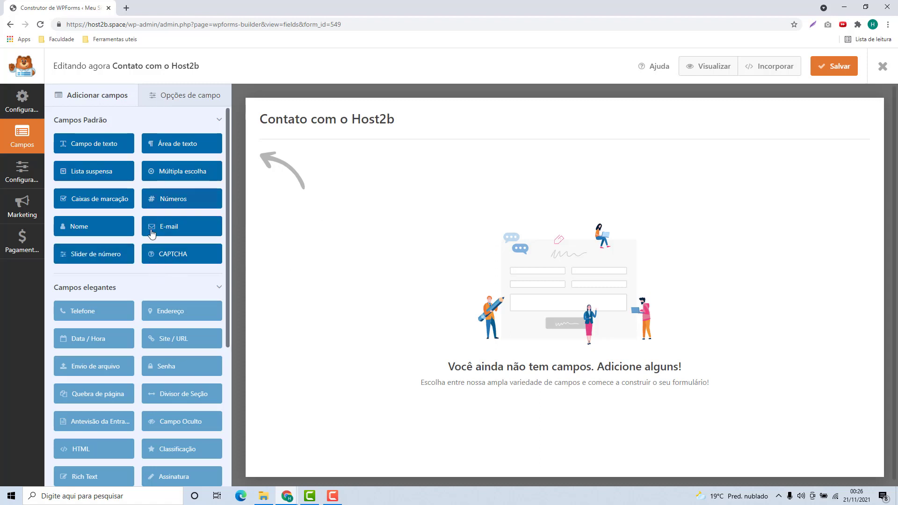
pyautogui.moveTo(103, 230); pyautogui.dragTo(290, 177)
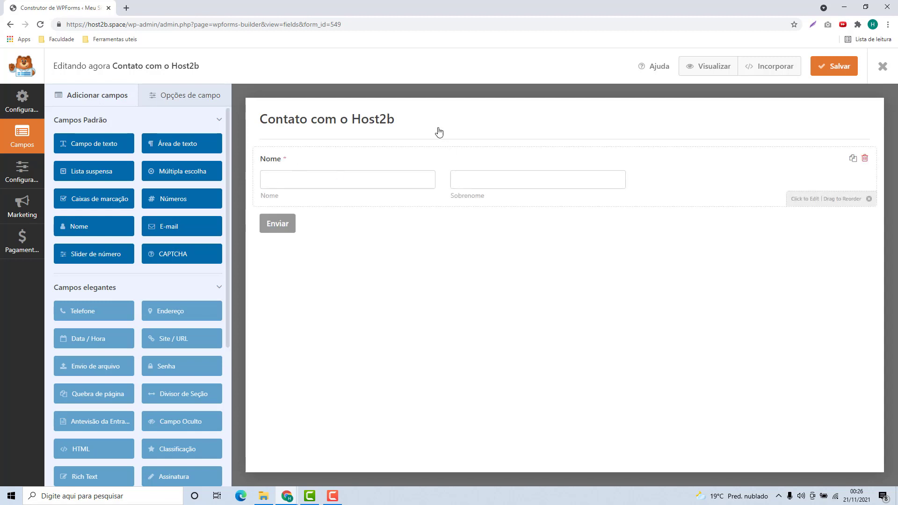
pyautogui.moveTo(173, 228); pyautogui.dragTo(277, 225)
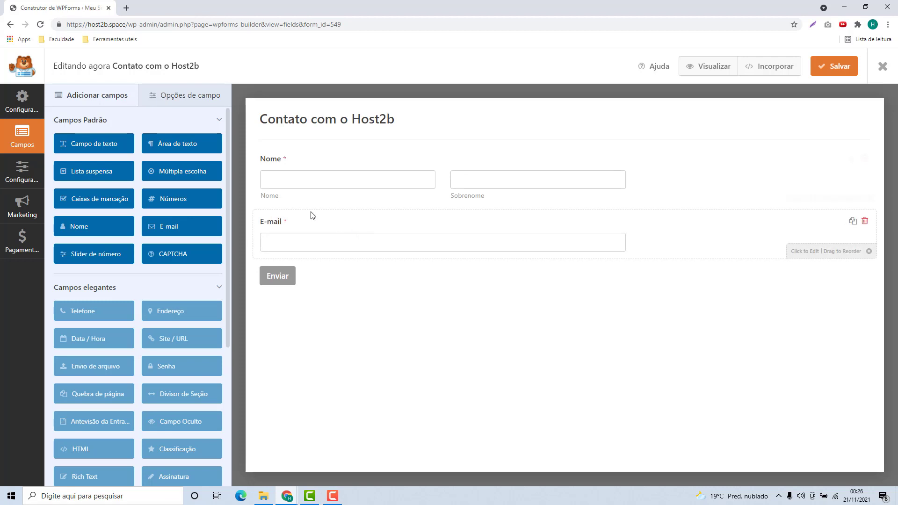
pyautogui.moveTo(74, 145); pyautogui.dragTo(279, 273)
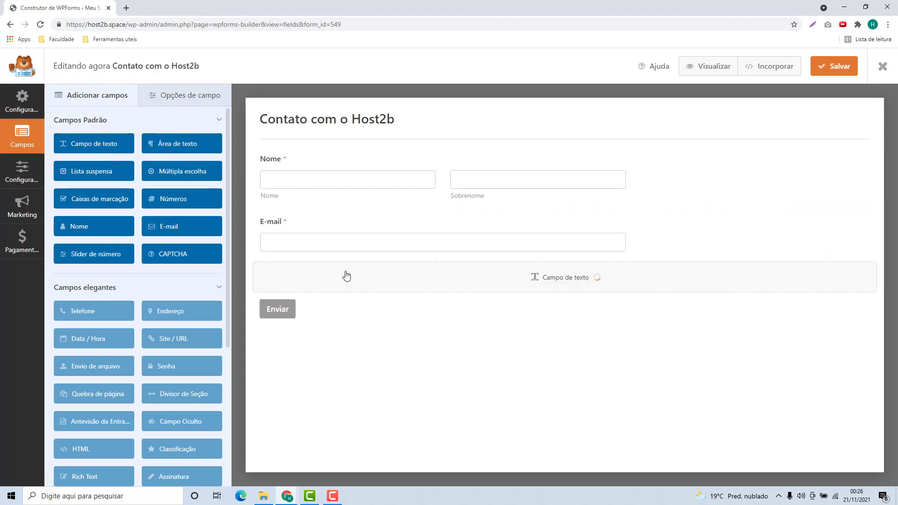
pyautogui.moveTo(177, 144); pyautogui.dragTo(282, 321)
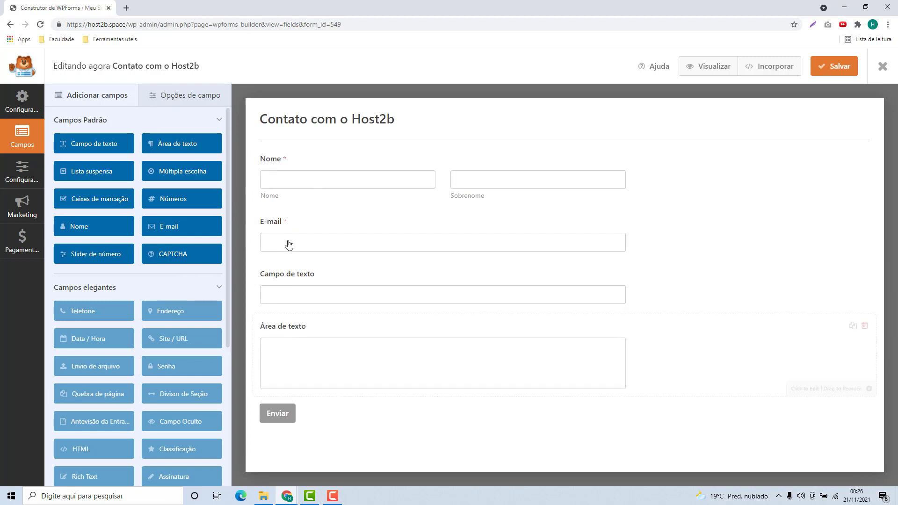
pyautogui.moveTo(182, 210); pyautogui.dragTo(293, 415)
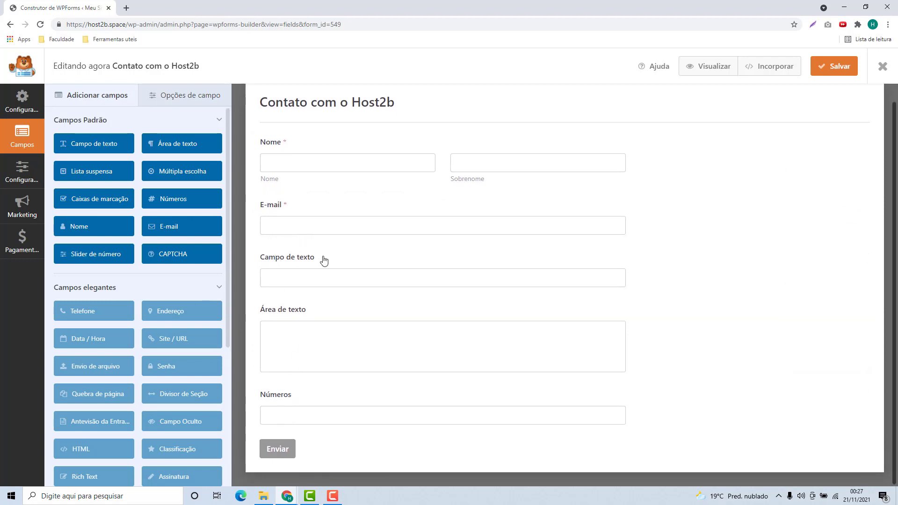
# Step: Keep the Nome field on first-and-last inputs and describe it 'Digitei seu Nome completo aqui'
pyautogui.click(306, 176)
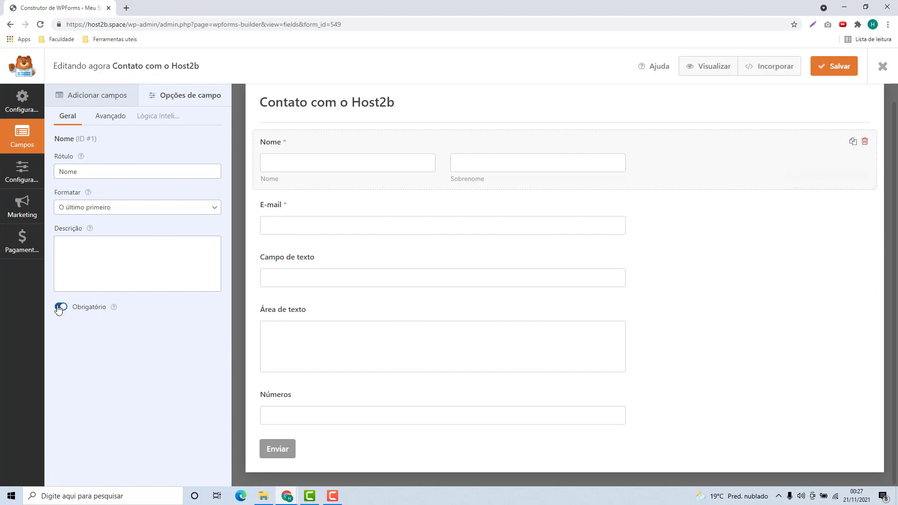
pyautogui.doubleClick(63, 170)
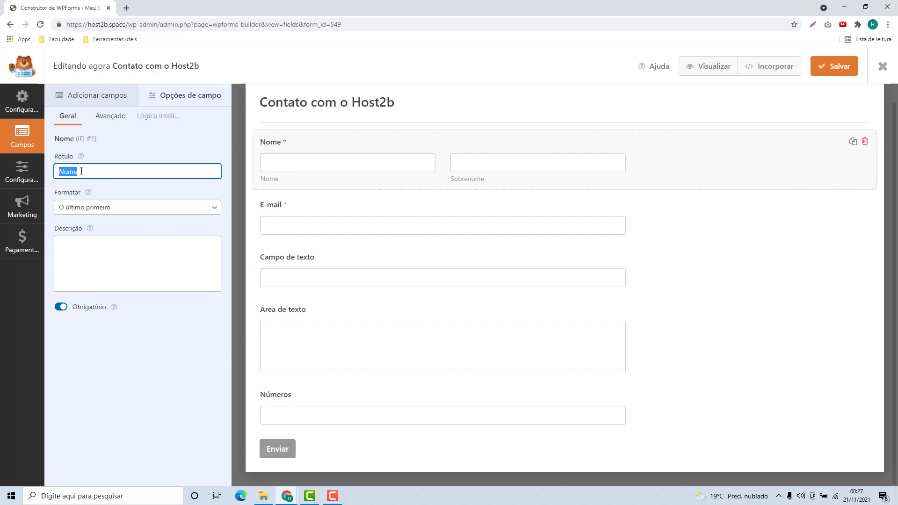
pyautogui.moveTo(52, 196); pyautogui.dragTo(70, 202)
pyautogui.click(71, 208)
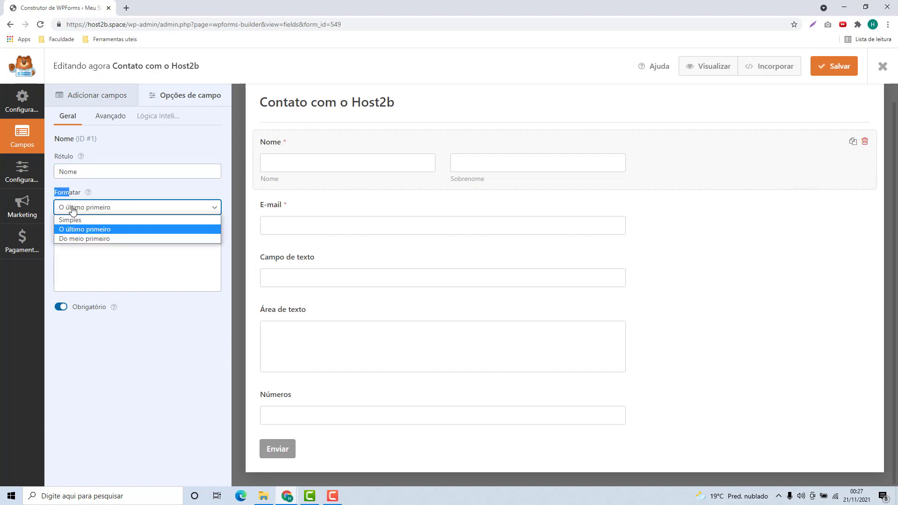
pyautogui.click(69, 221)
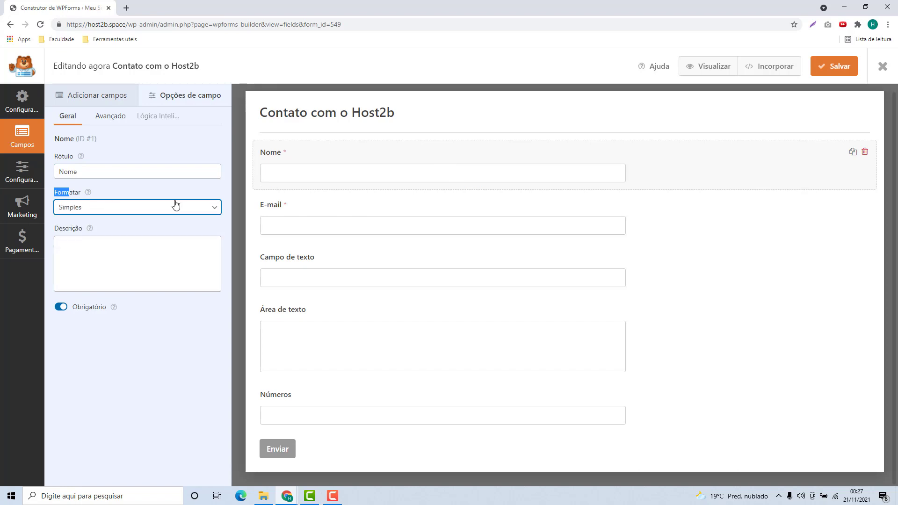
pyautogui.click(150, 207)
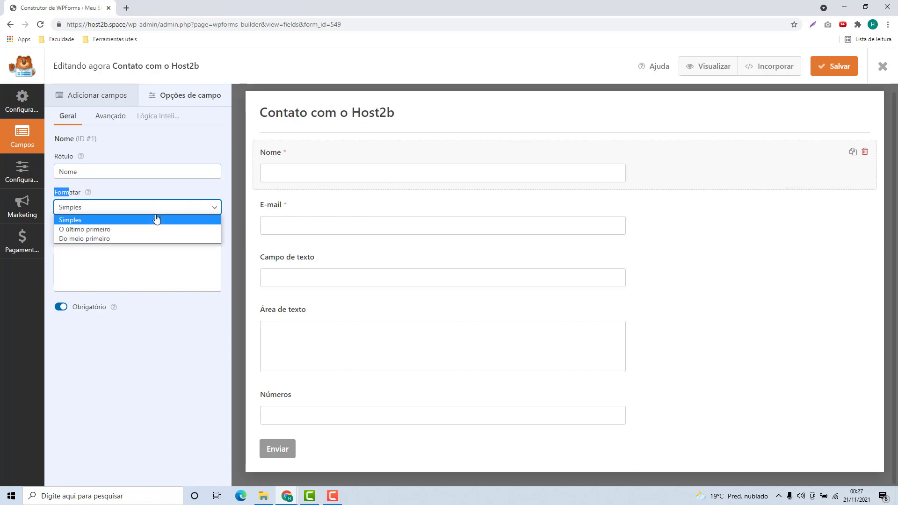
pyautogui.click(131, 239)
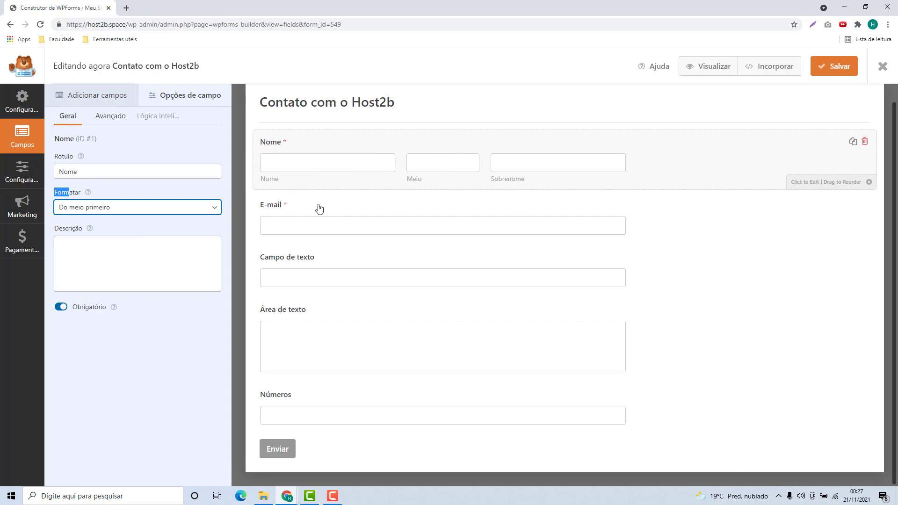
pyautogui.click(142, 209)
pyautogui.click(108, 229)
pyautogui.click(113, 264)
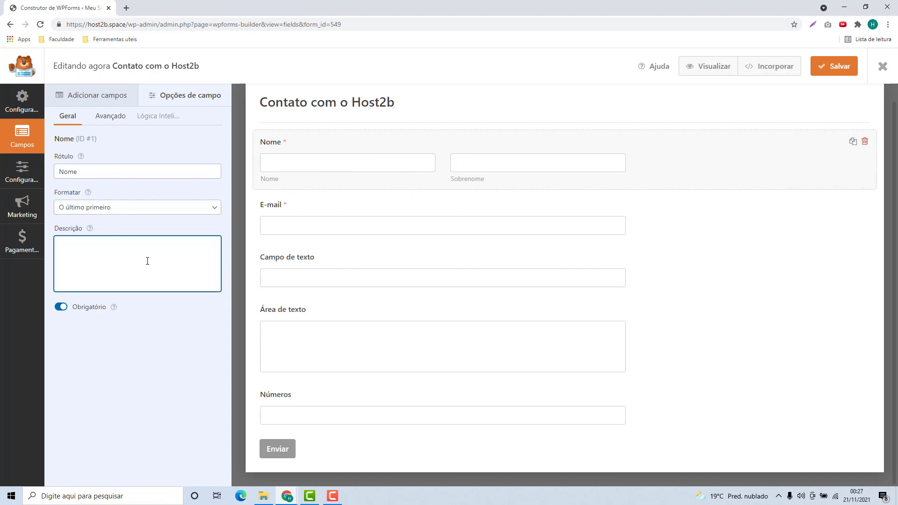
pyautogui.write('Digitei seu Nome completo aqui')
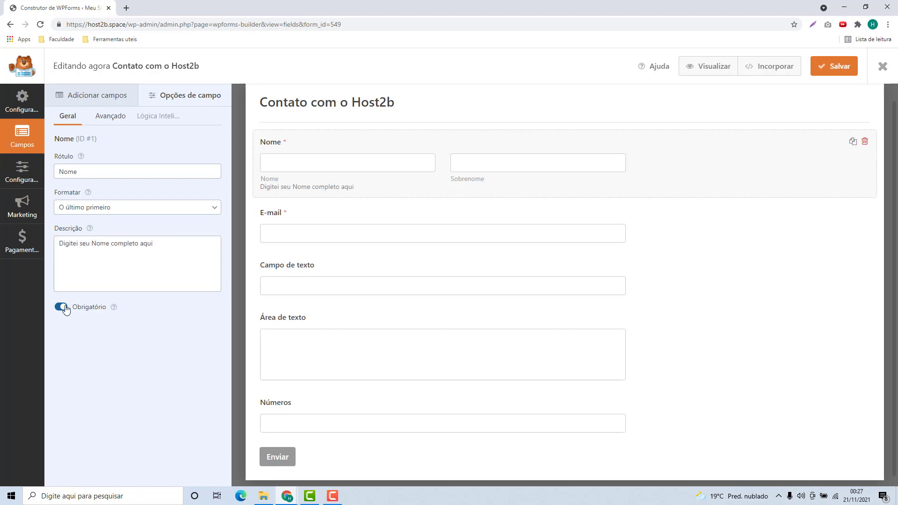
# Step: Leave the Nome field marked Obrigatório after toggling the required option
pyautogui.click(59, 310)
pyautogui.click(59, 308)
pyautogui.click(60, 309)
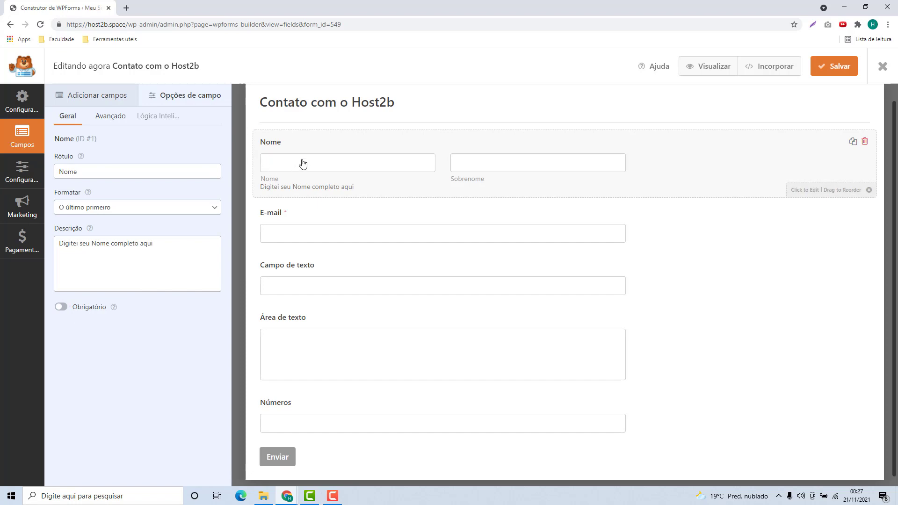
pyautogui.click(62, 312)
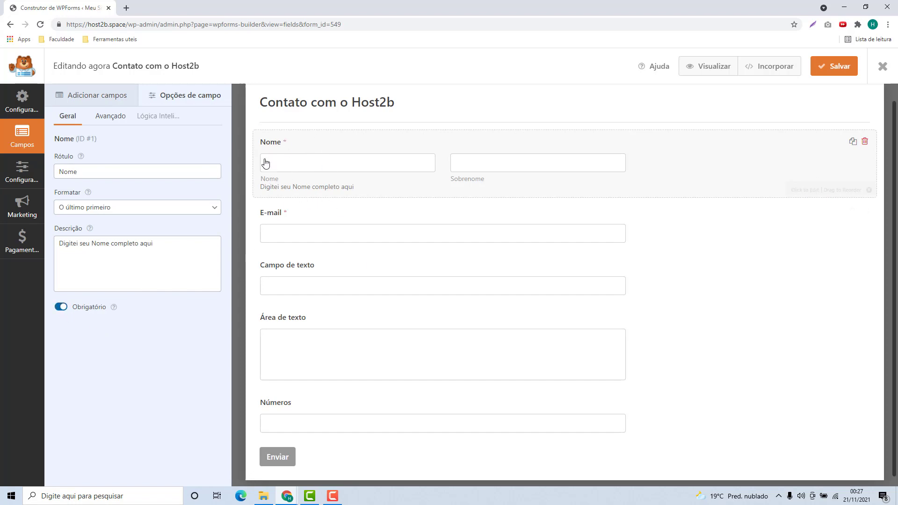
# Step: Inspect the label and description settings of the E-mail and Campo de texto fields
pyautogui.click(294, 229)
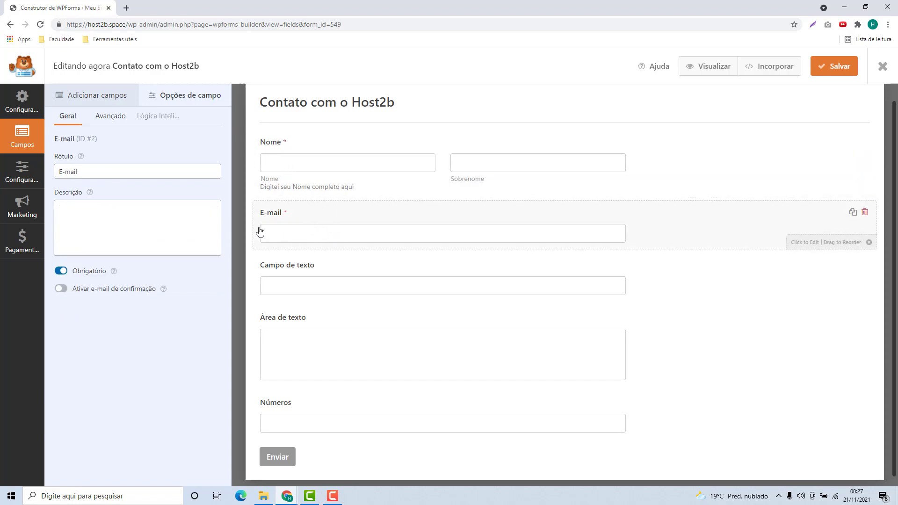
pyautogui.click(114, 174)
pyautogui.click(112, 205)
pyautogui.click(111, 173)
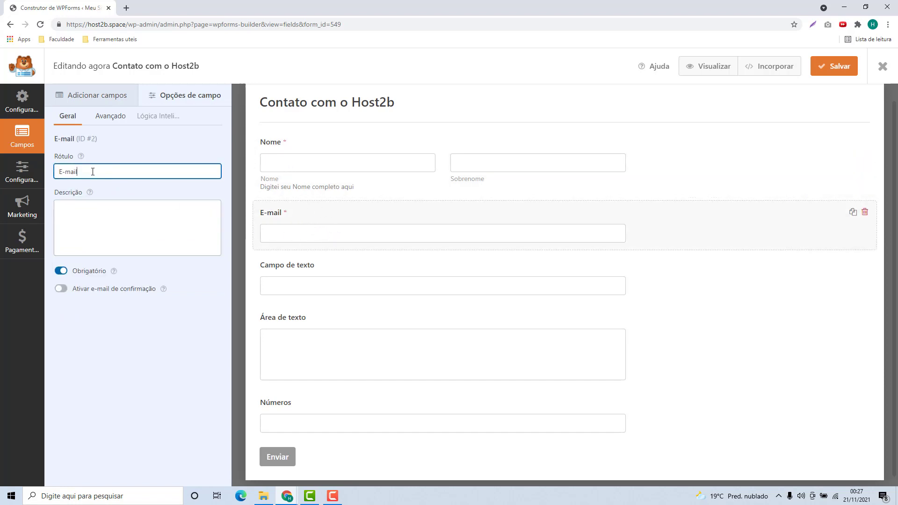
pyautogui.click(122, 230)
pyautogui.click(276, 286)
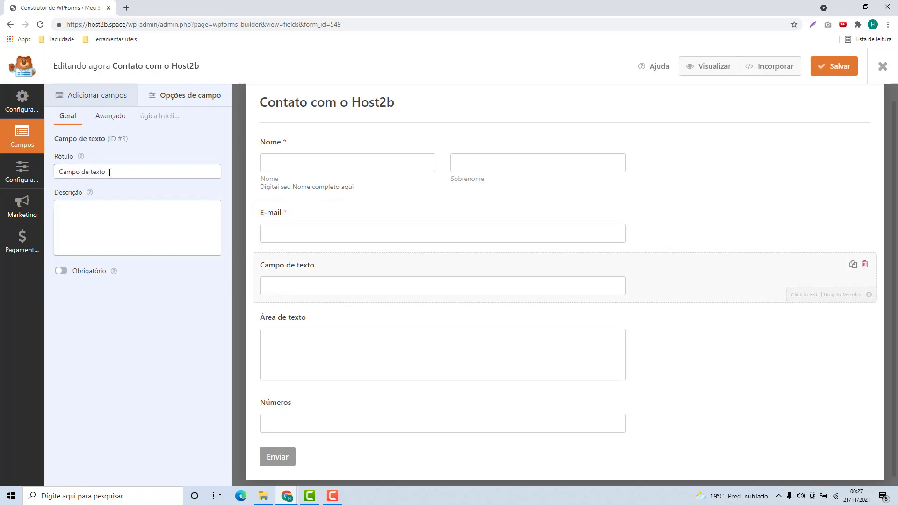
pyautogui.moveTo(109, 171); pyautogui.dragTo(49, 174)
pyautogui.click(141, 176)
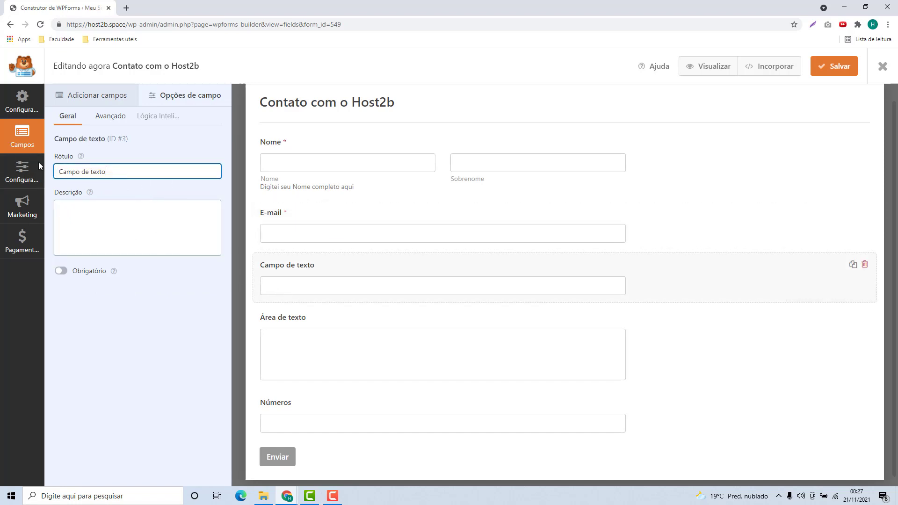
pyautogui.click(89, 219)
# Step: Review each field's settings down to Números, then return to the Adicionar campos list
pyautogui.click(328, 351)
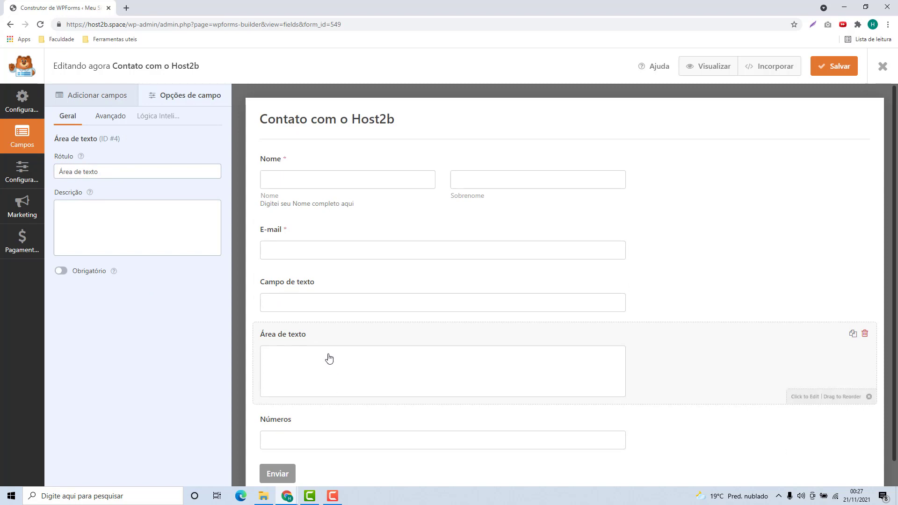
pyautogui.click(326, 294)
pyautogui.click(321, 255)
pyautogui.click(311, 207)
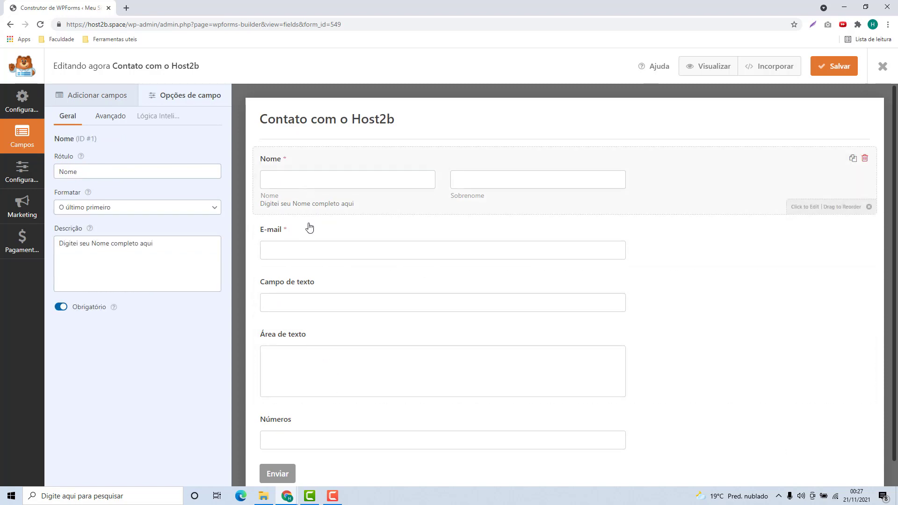
pyautogui.click(309, 229)
pyautogui.click(309, 304)
pyautogui.click(314, 365)
pyautogui.click(319, 435)
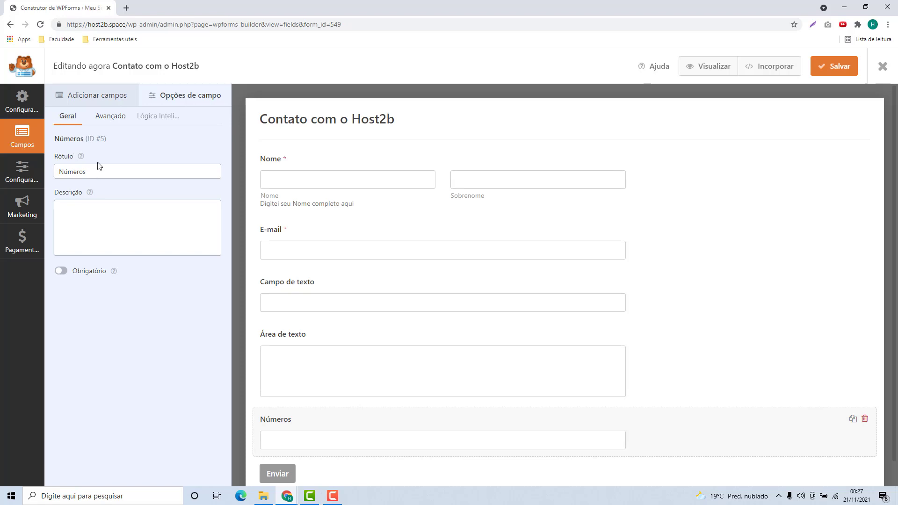
pyautogui.click(96, 96)
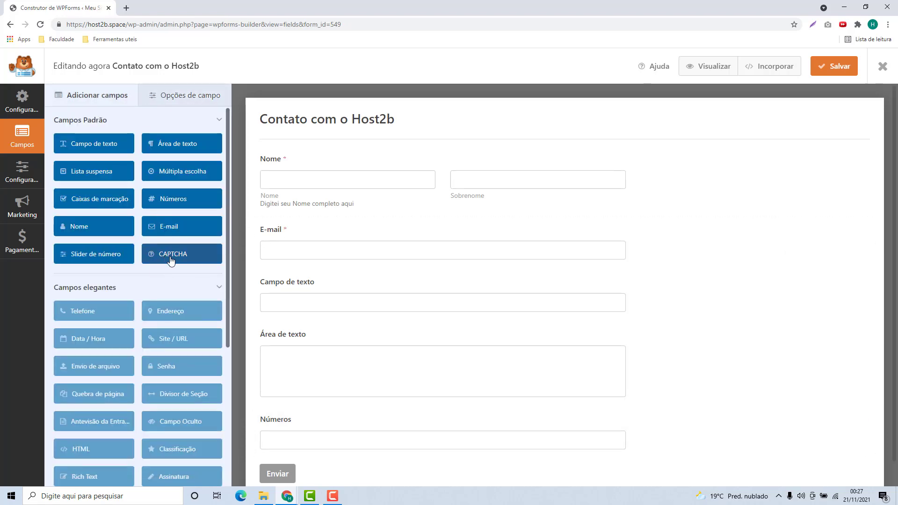
# Step: Drop another E-mail field at the form's bottom and acknowledge the CAPTCHA 'Atenção!' alert
pyautogui.moveTo(170, 226); pyautogui.dragTo(290, 220)
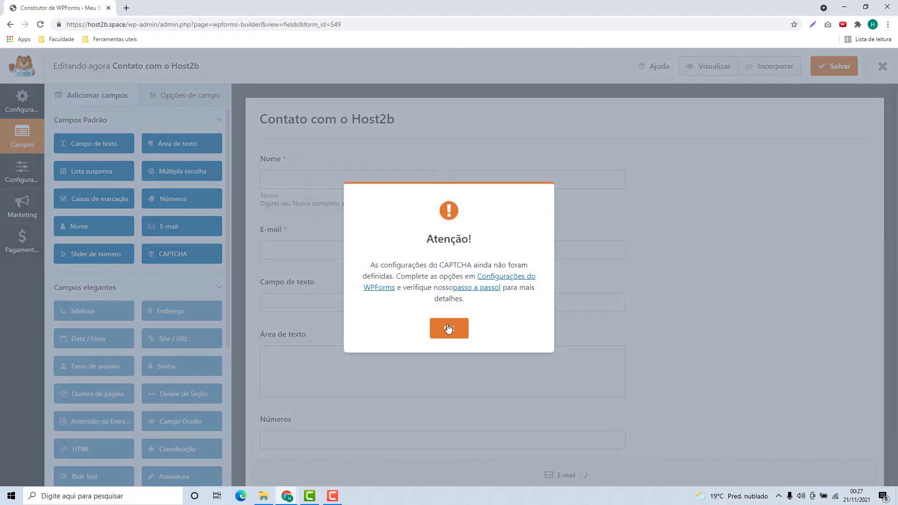
pyautogui.click(448, 328)
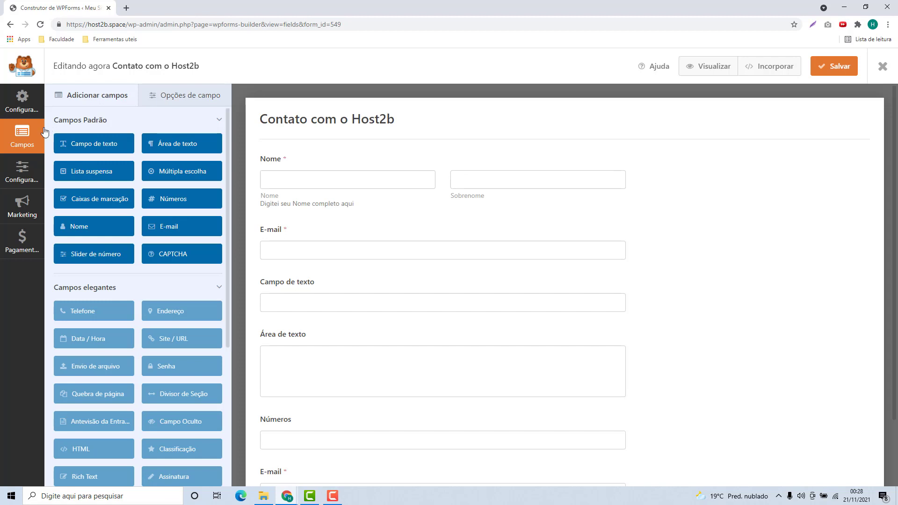
# Step: Apply the Simple Contact Form template from Configurações and confirm replacing the existing fields
pyautogui.click(19, 112)
pyautogui.moveTo(446, 235)
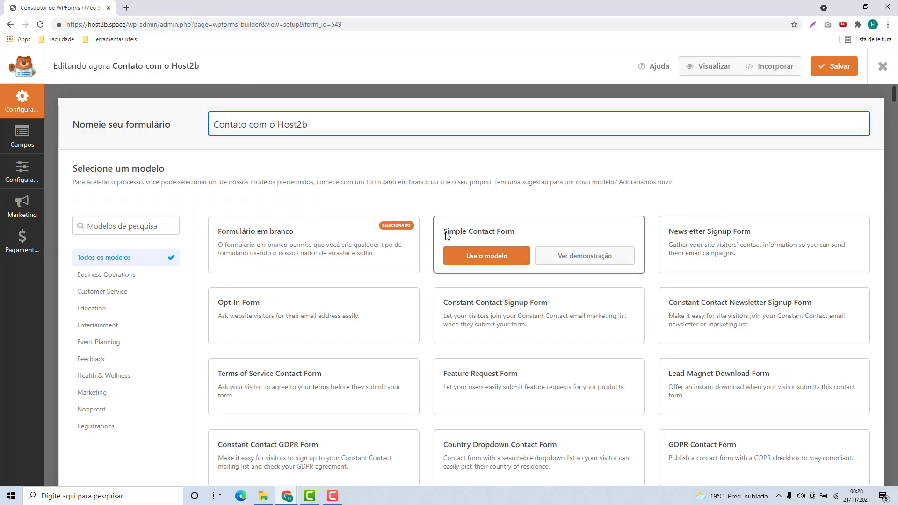
pyautogui.click(485, 260)
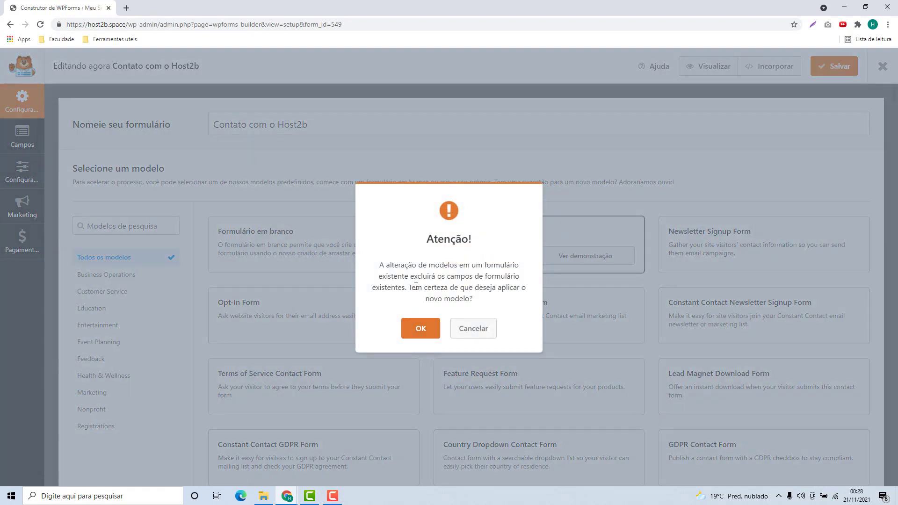
pyautogui.click(422, 326)
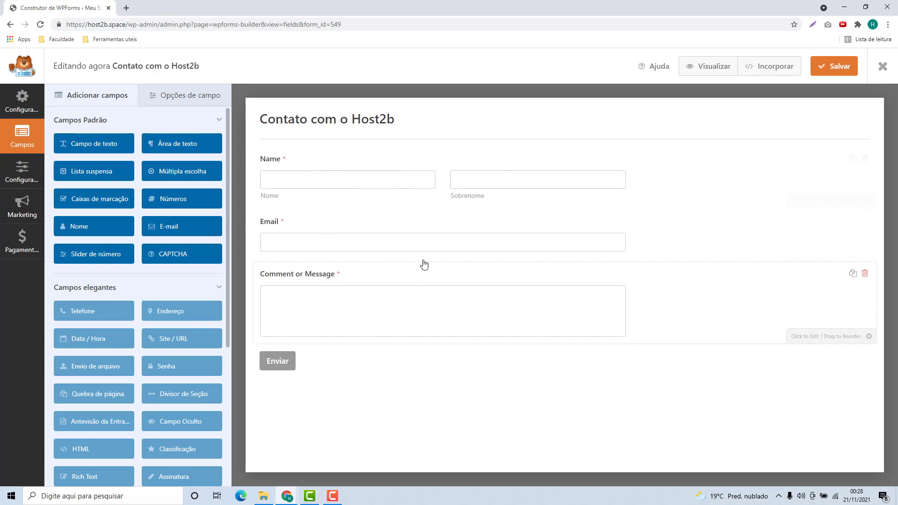
# Step: Rename the Name field's label to 'Nome'
pyautogui.click(281, 165)
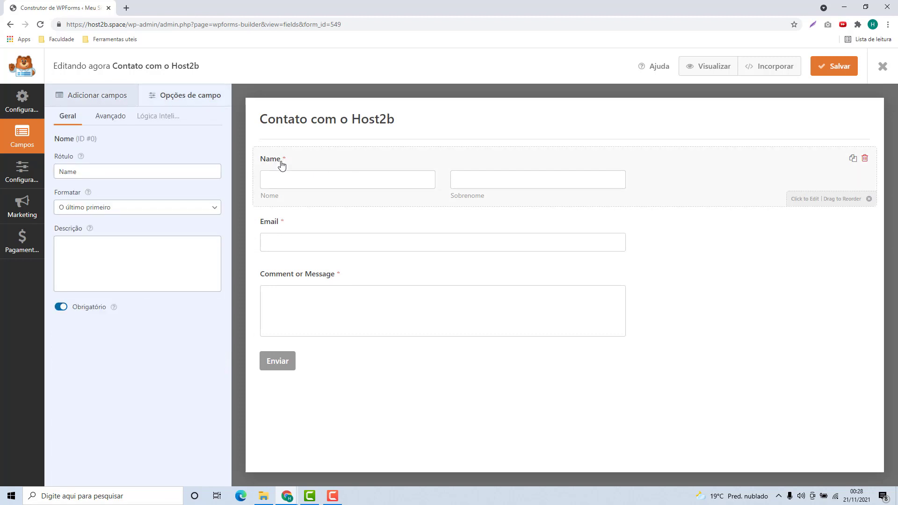
pyautogui.click(93, 172)
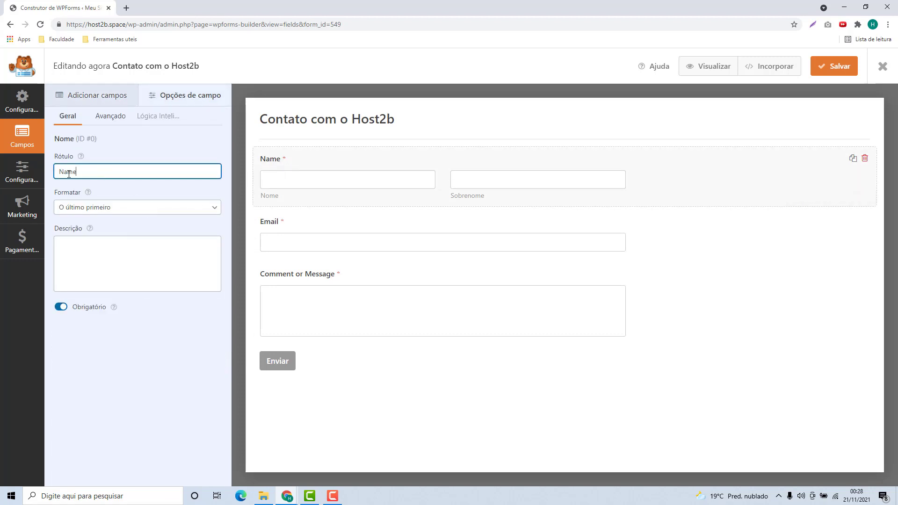
pyautogui.hotkey('ctrl', 'a')
pyautogui.write('Nome')
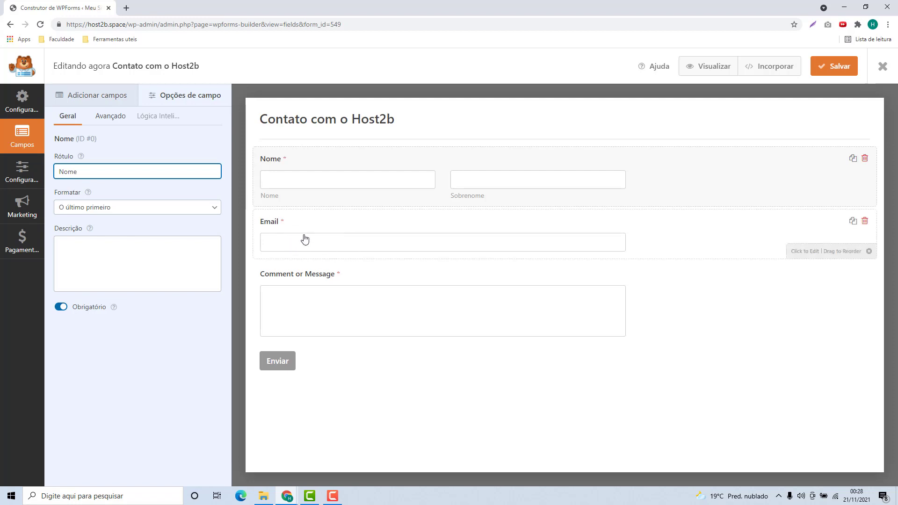
# Step: Relabel the message field 'Digite sua mensagem', then save the form and close the builder
pyautogui.click(300, 290)
pyautogui.tripleClick(129, 177)
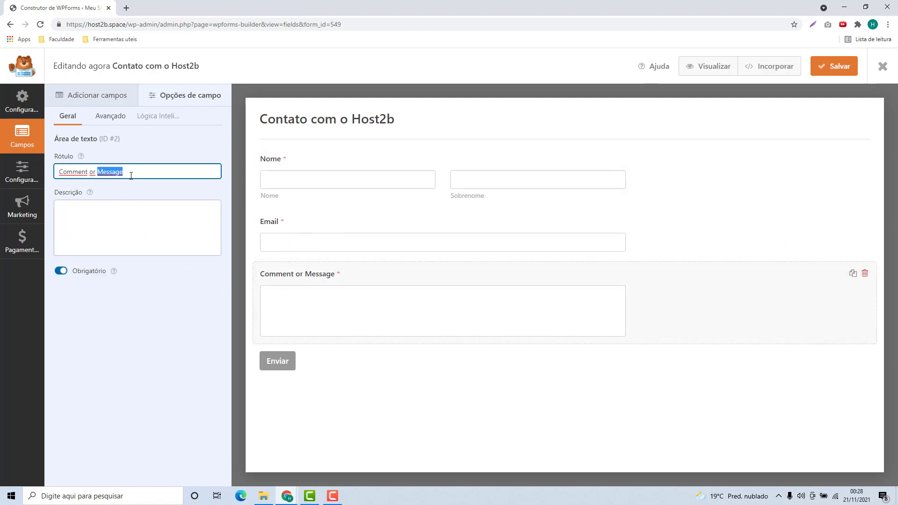
pyautogui.write('Digite s')
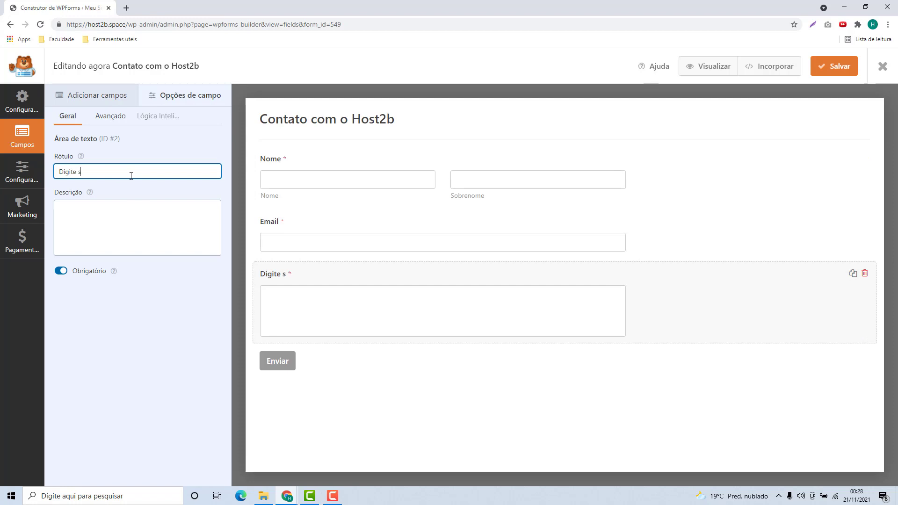
pyautogui.write('ua mensagem')
pyautogui.click(331, 382)
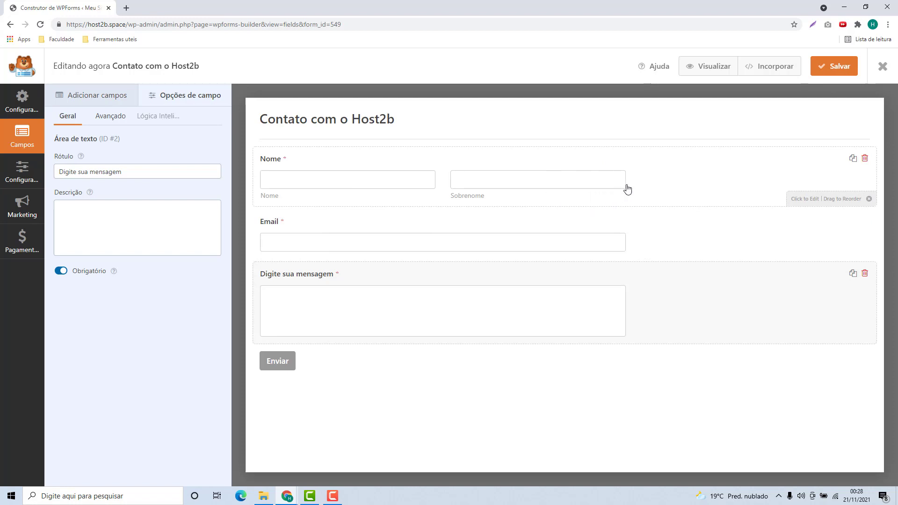
pyautogui.click(828, 69)
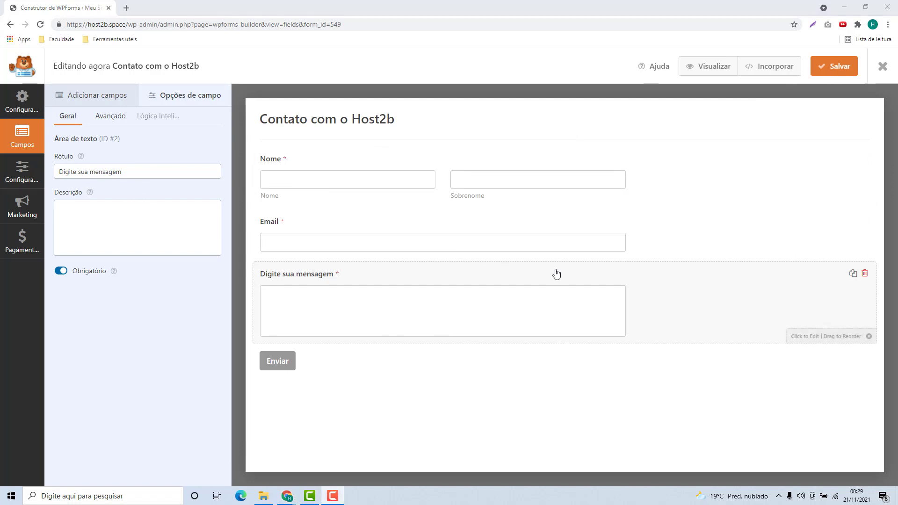
pyautogui.click(882, 67)
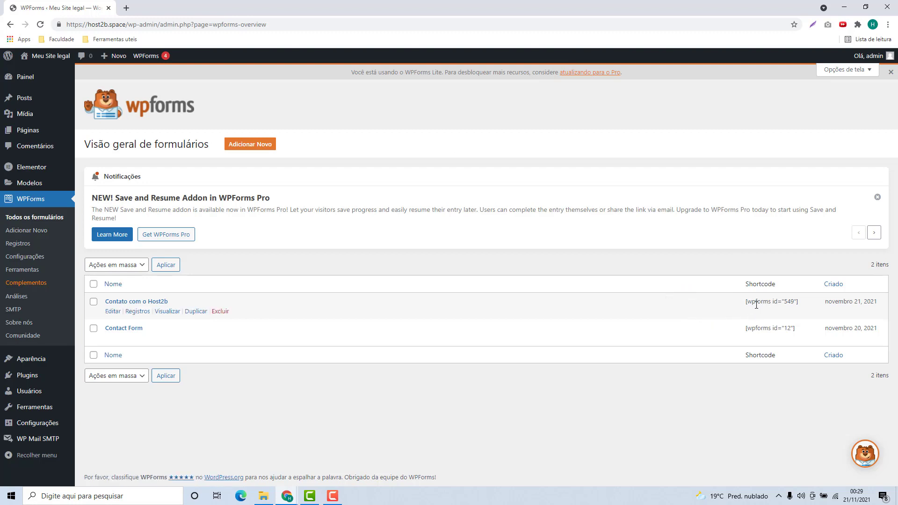
# Step: Select the form's [wpforms id="549"] shortcode, then go to the Páginas list
pyautogui.moveTo(746, 302); pyautogui.dragTo(798, 302)
pyautogui.tripleClick(781, 303)
pyautogui.hotkey('ctrl', 'c')
pyautogui.click(32, 134)
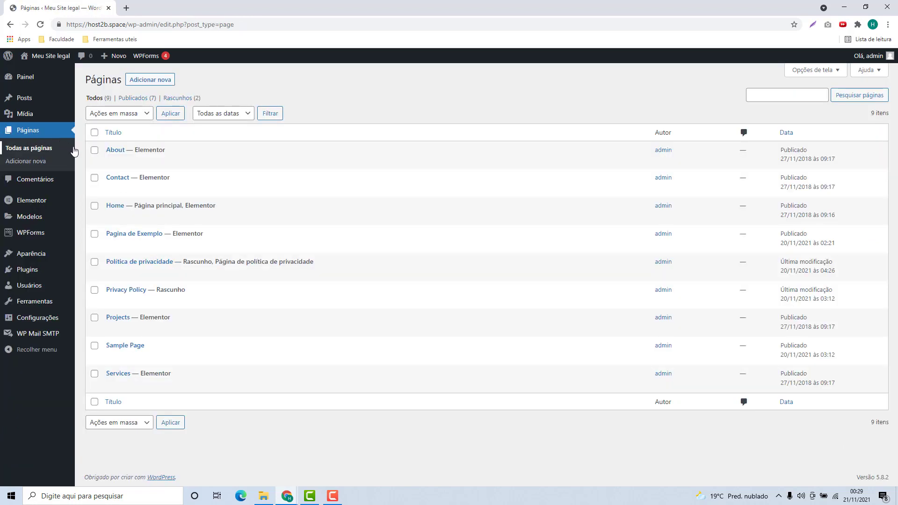
# Step: Create a new page titled 'Pagina de Formulario' with the paragraph 'Qualquer Coisa'
pyautogui.click(147, 80)
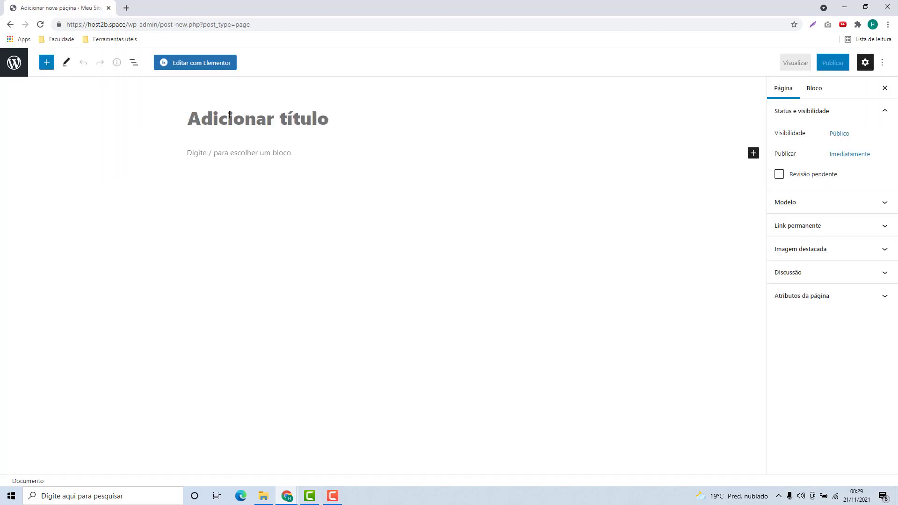
pyautogui.write('Pagina d')
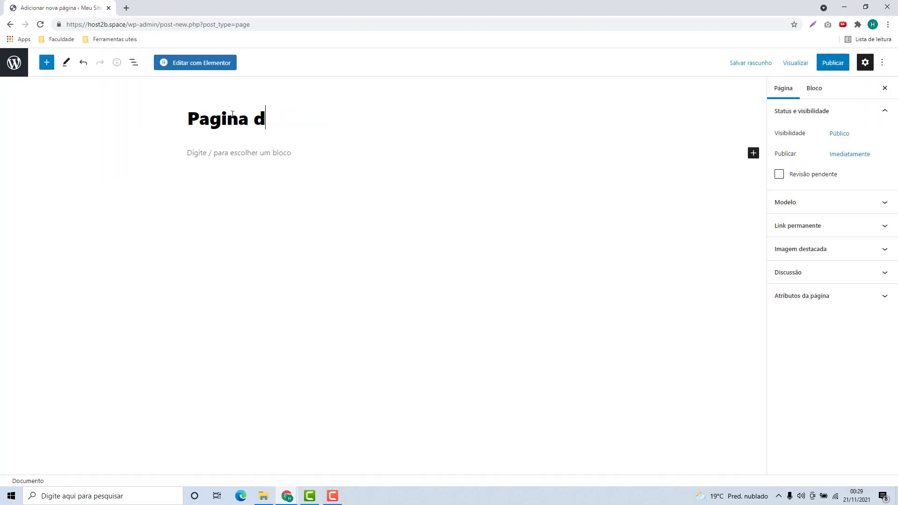
pyautogui.write('e Formulario')
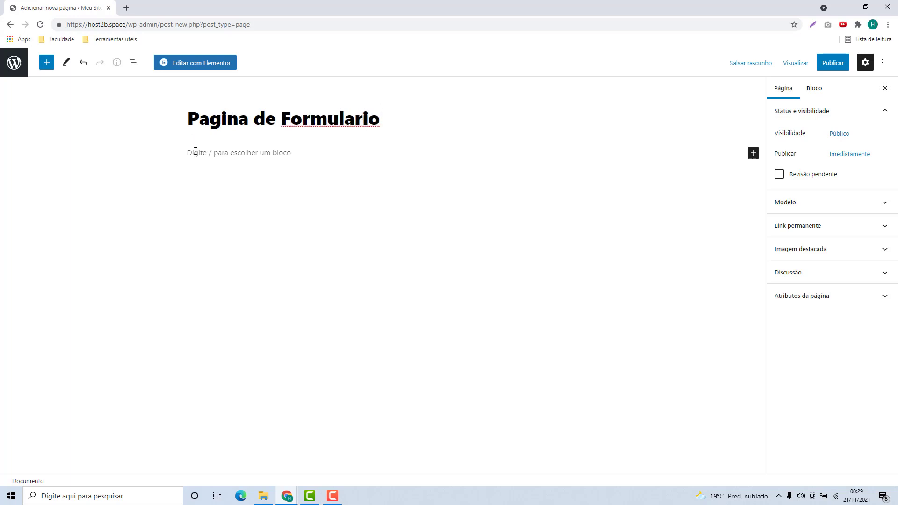
pyautogui.click(196, 151)
pyautogui.write('Qualquer Coisa')
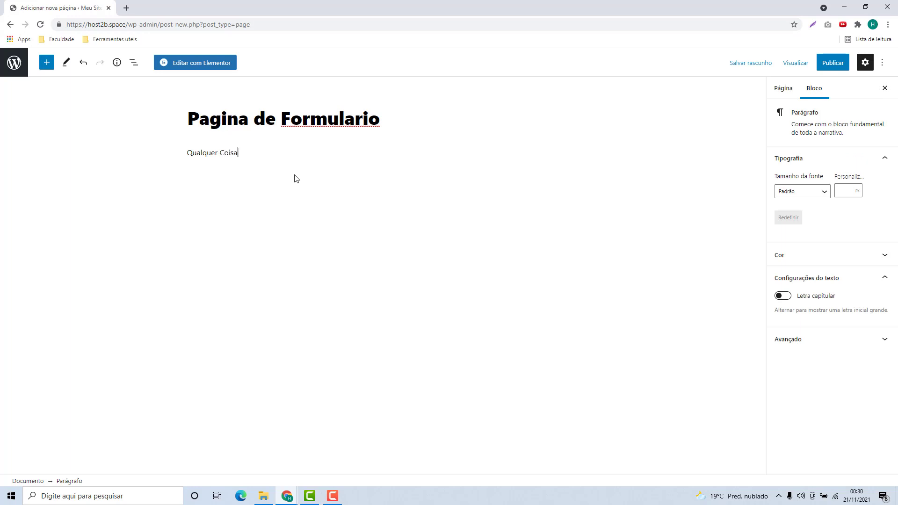
pyautogui.press('Return')
# Step: Add a Shortcode block containing [wpforms id="549"] and publish the page
pyautogui.click(570, 170)
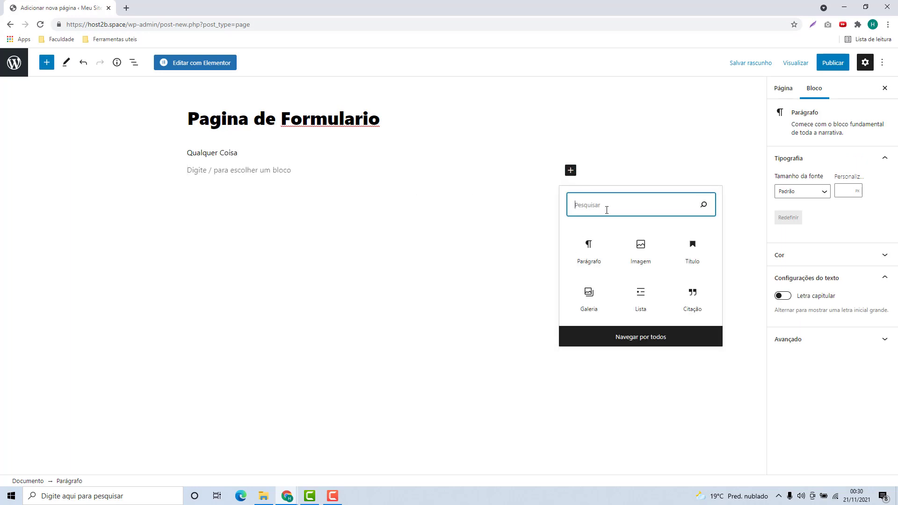
pyautogui.write('sho')
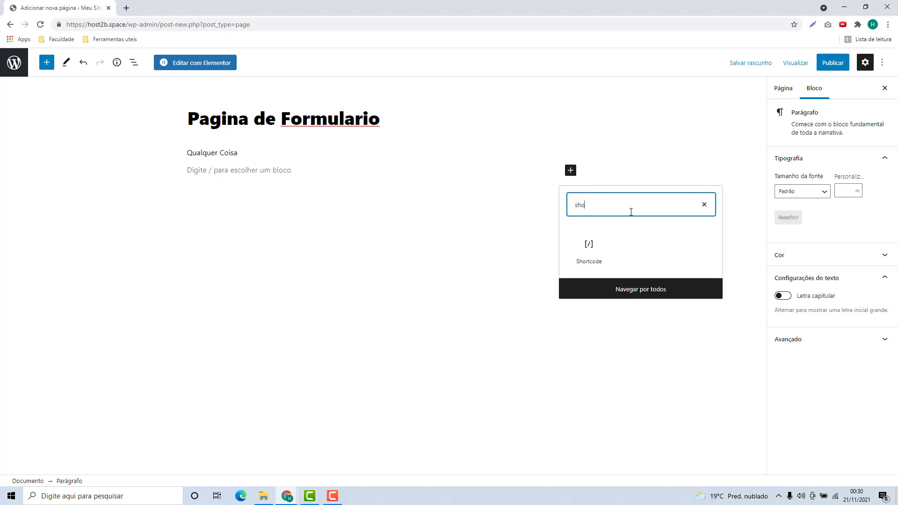
pyautogui.click(588, 250)
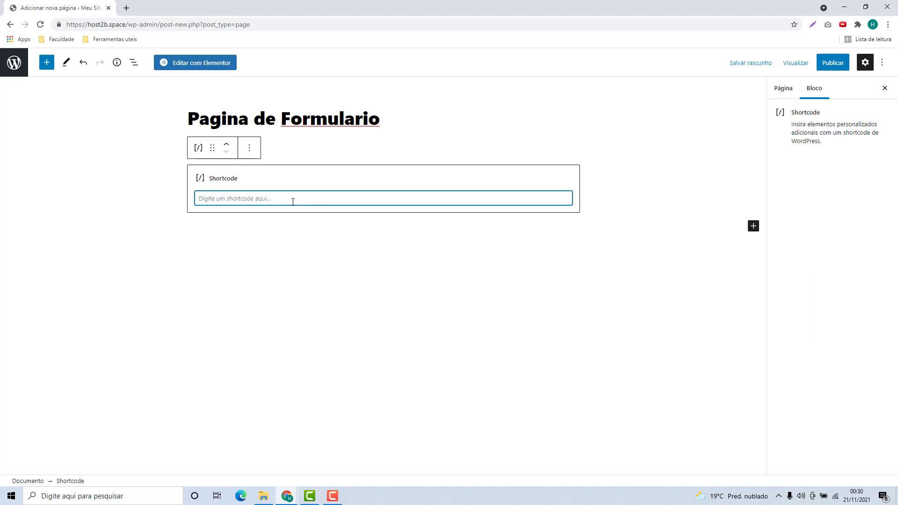
pyautogui.hotkey('ctrl', 'v')
pyautogui.click(328, 236)
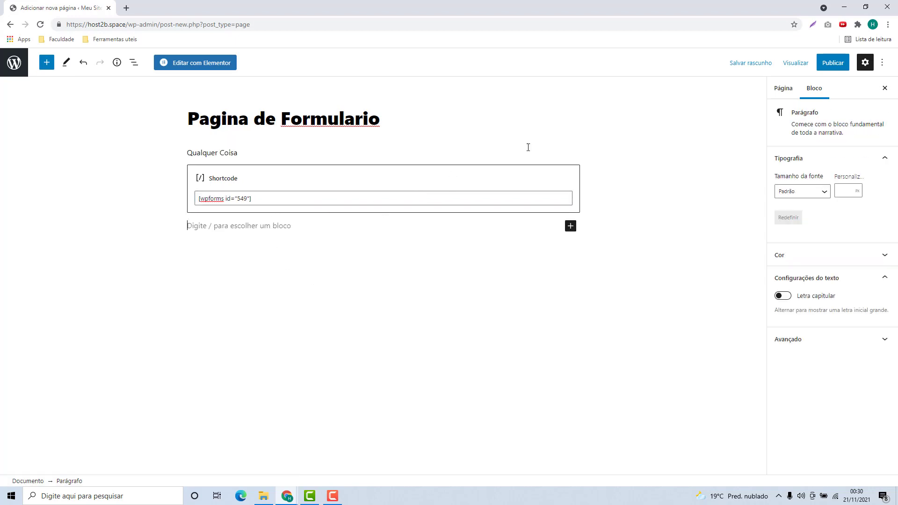
pyautogui.click(823, 70)
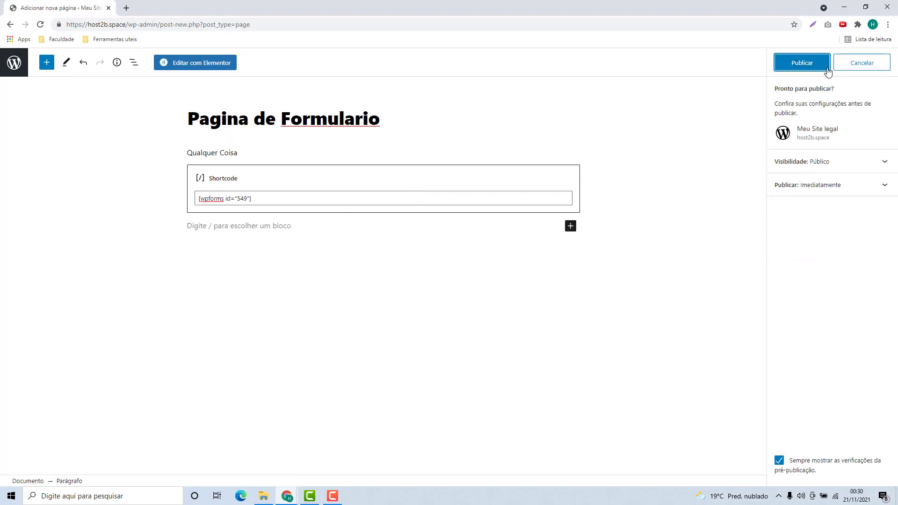
pyautogui.click(801, 68)
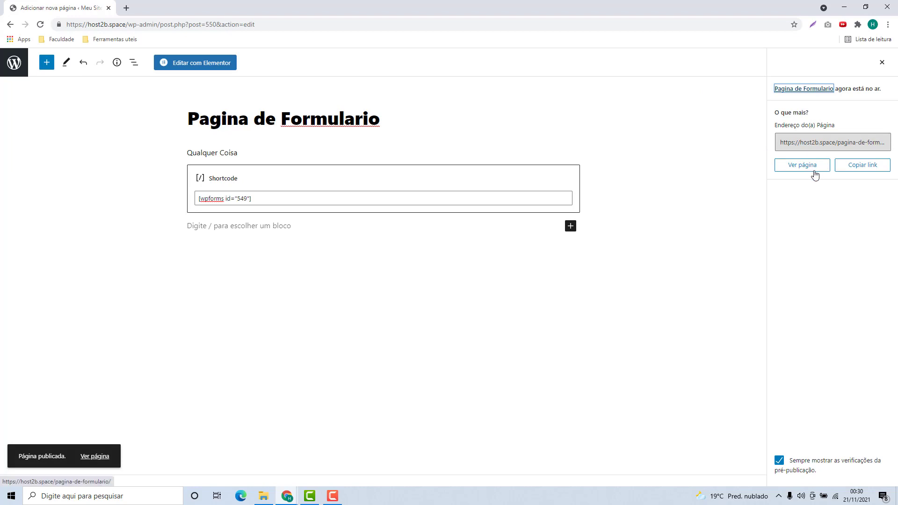
# Step: Open the published Pagina de Formulario in a new browser tab and switch to it
pyautogui.rightClick(805, 172)
pyautogui.click(806, 174)
pyautogui.click(189, 9)
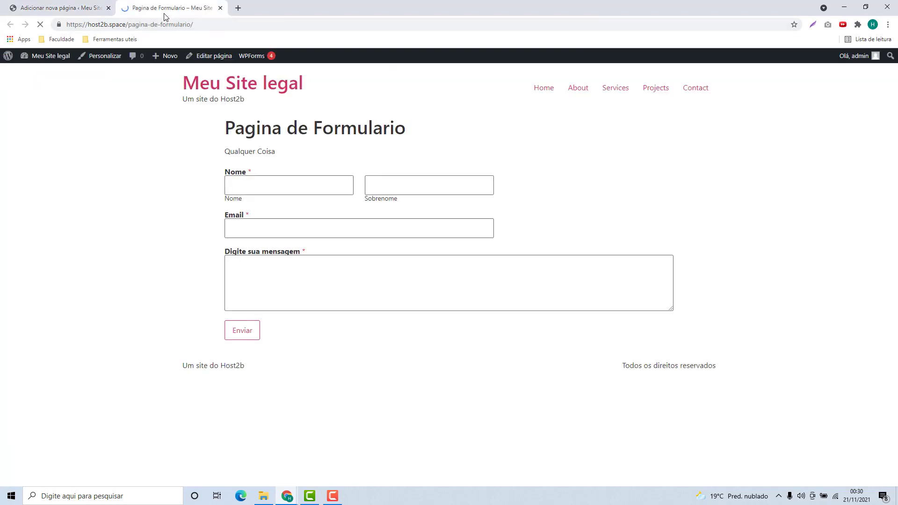
# Step: Try the live form's Nome, Sobrenome, Email and message fields
pyautogui.click(292, 190)
pyautogui.click(391, 186)
pyautogui.click(327, 225)
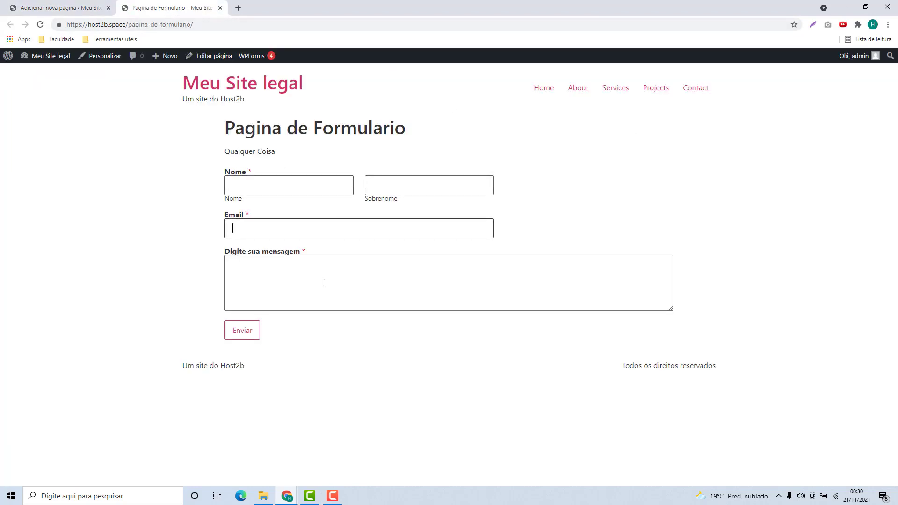
pyautogui.click(325, 280)
pyautogui.click(297, 231)
pyautogui.click(299, 189)
pyautogui.click(368, 186)
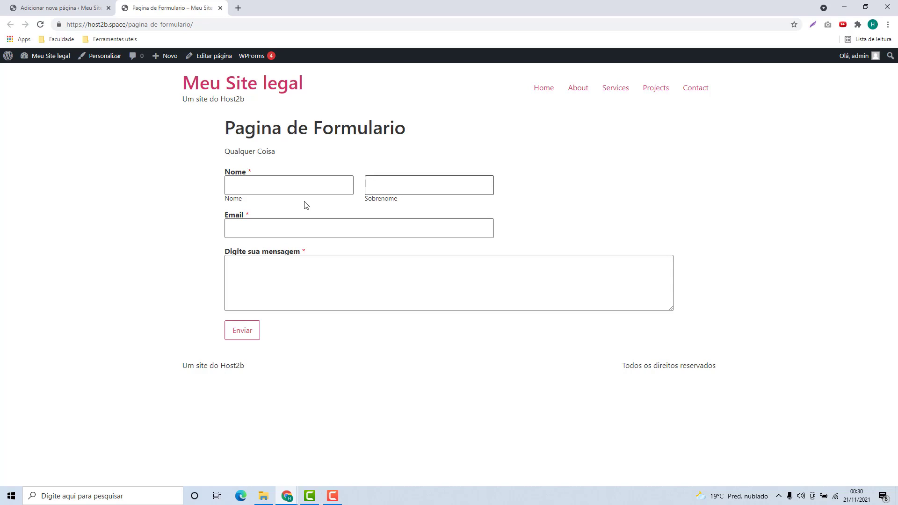
# Step: Fill the live form with a test first name, last name and email address
pyautogui.click(347, 192)
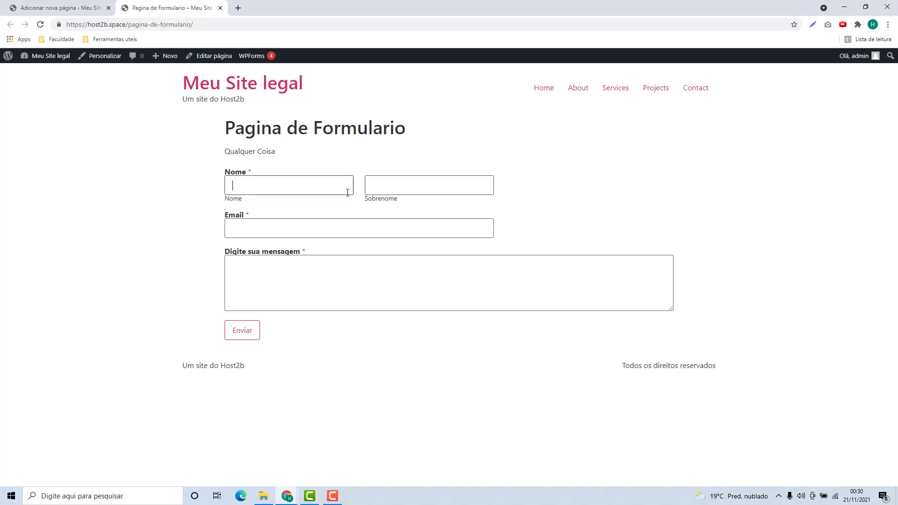
pyautogui.click(319, 188)
pyautogui.write('Fernando')
pyautogui.press('Tab')
pyautogui.write('M')
pyautogui.click(349, 229)
# Step: Enter the message 'Uma mensagem legal', submit with Enviar, and select the thank-you confirmation
pyautogui.click(314, 278)
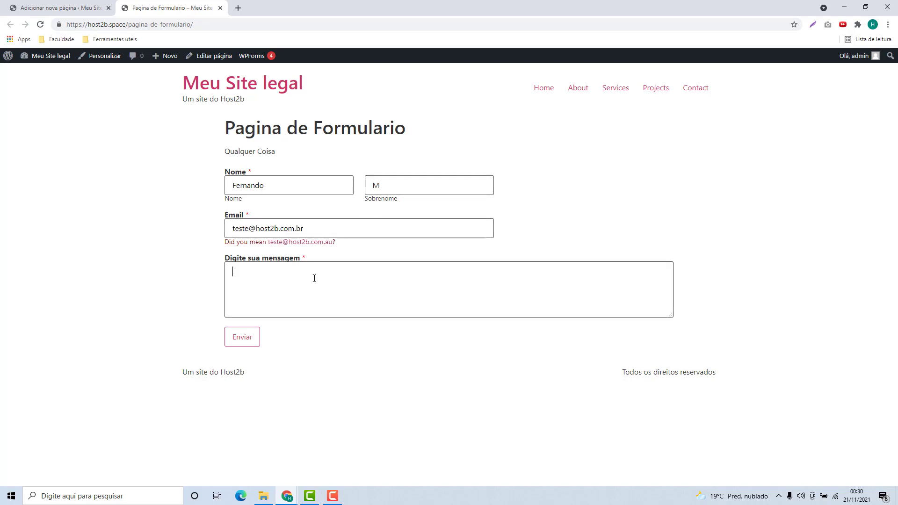
pyautogui.write('Uma mensagem legal')
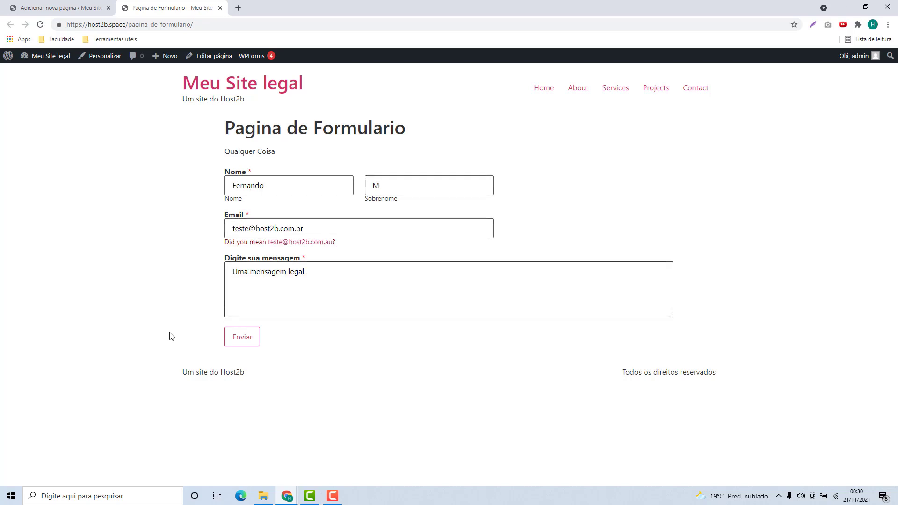
pyautogui.click(242, 345)
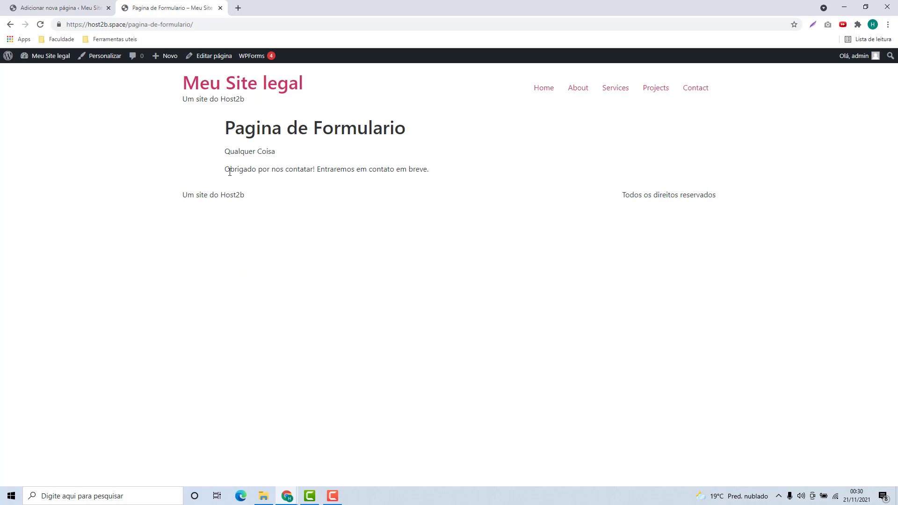
pyautogui.moveTo(225, 173); pyautogui.dragTo(413, 178)
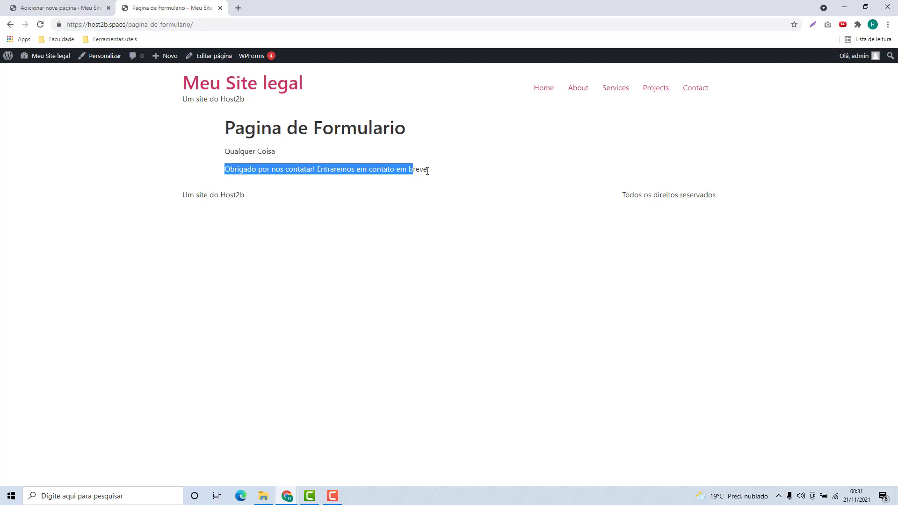